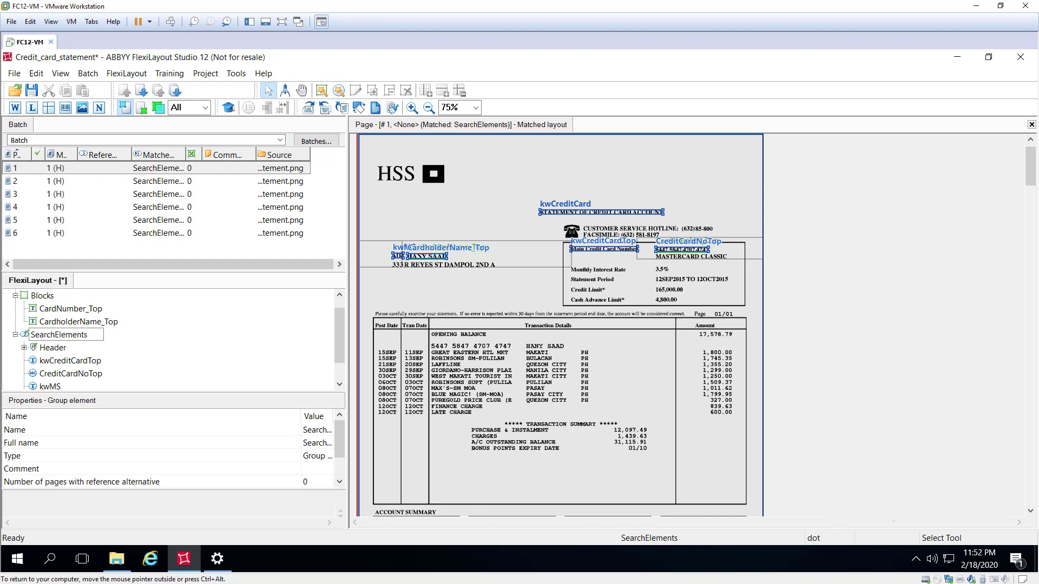
- Add a new Table block under the Blocks group
right_click(45, 297)
mouse_move(82, 304)
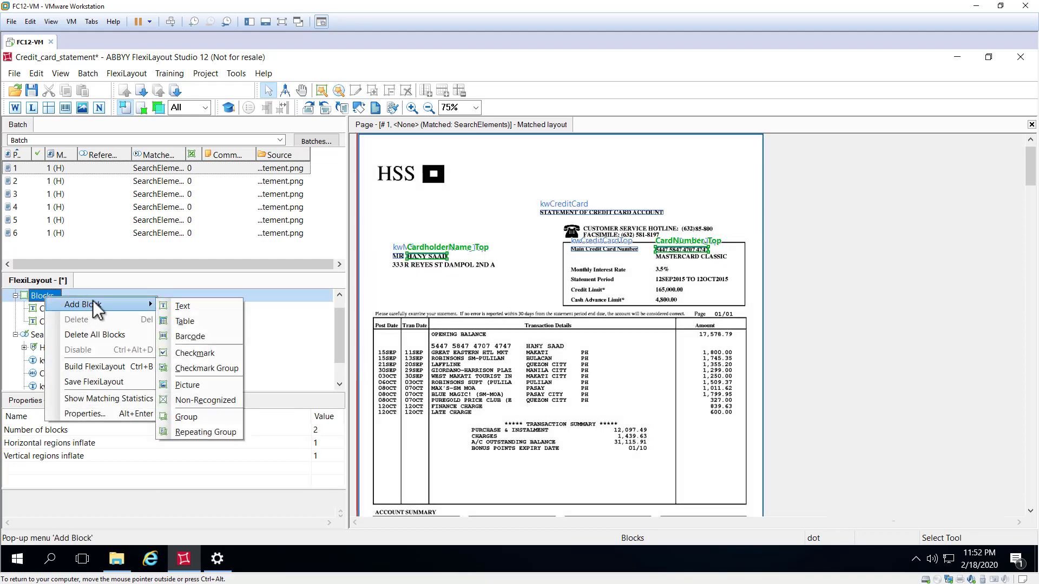
left_click(193, 323)
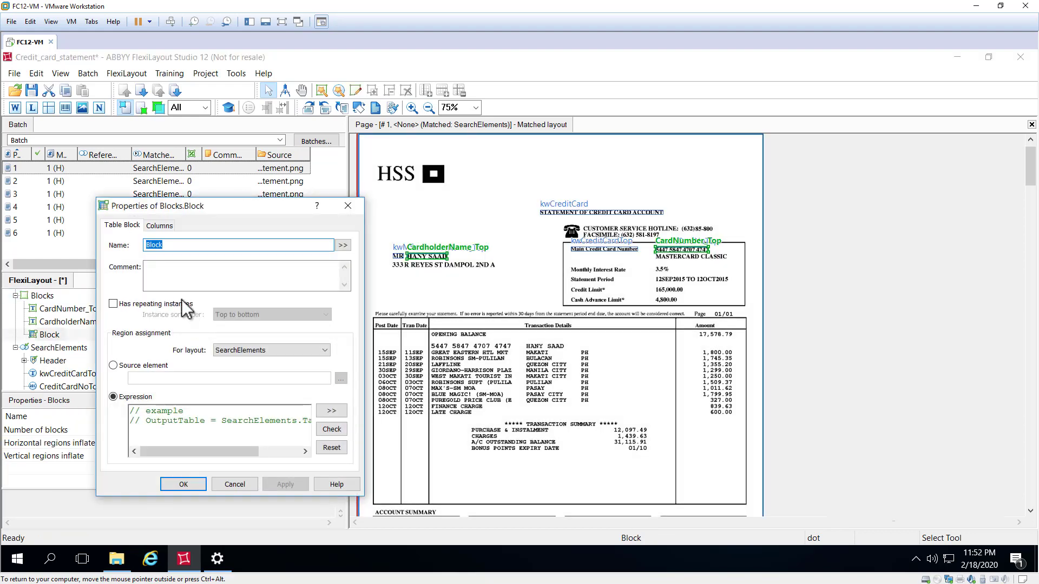
type("Table")
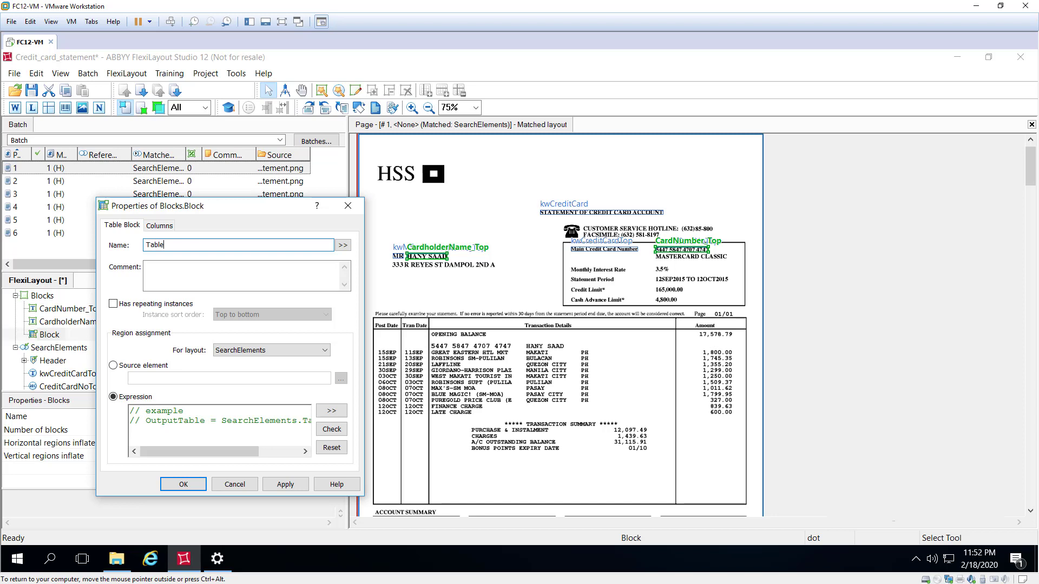
- Add text columns TransactionDate, TransactionDetails and Amount to the Table block and apply
left_click(159, 227)
left_click(317, 252)
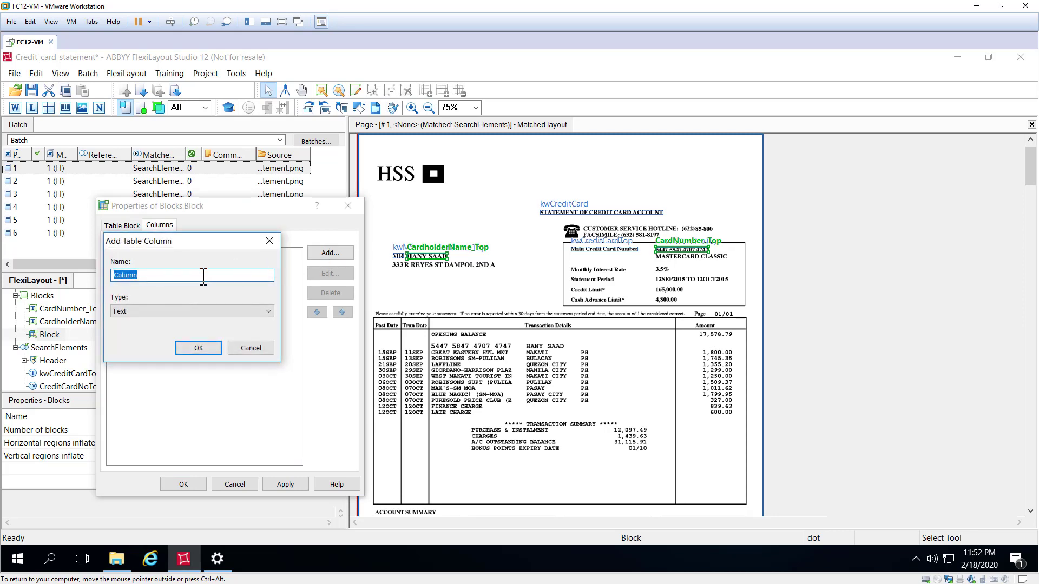
type("TransactionDate")
left_click(195, 347)
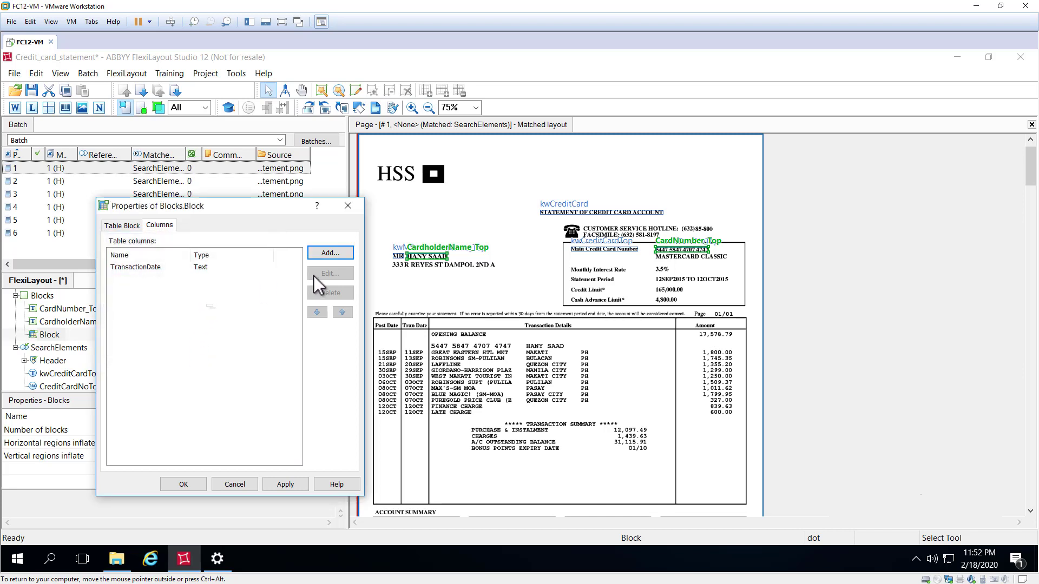
left_click(332, 255)
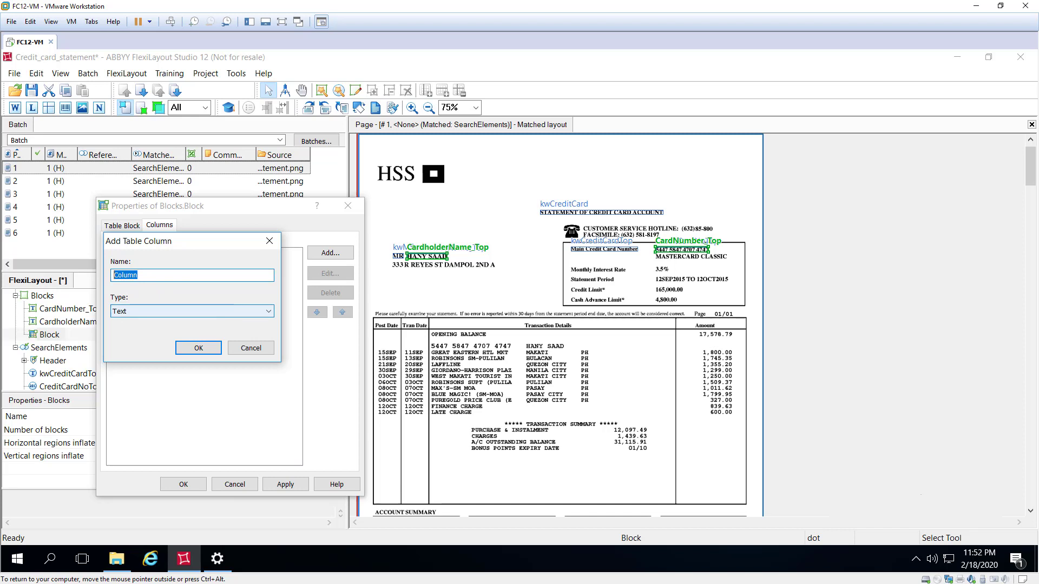
type("Transaction")
key("BackSpace")
type("Details")
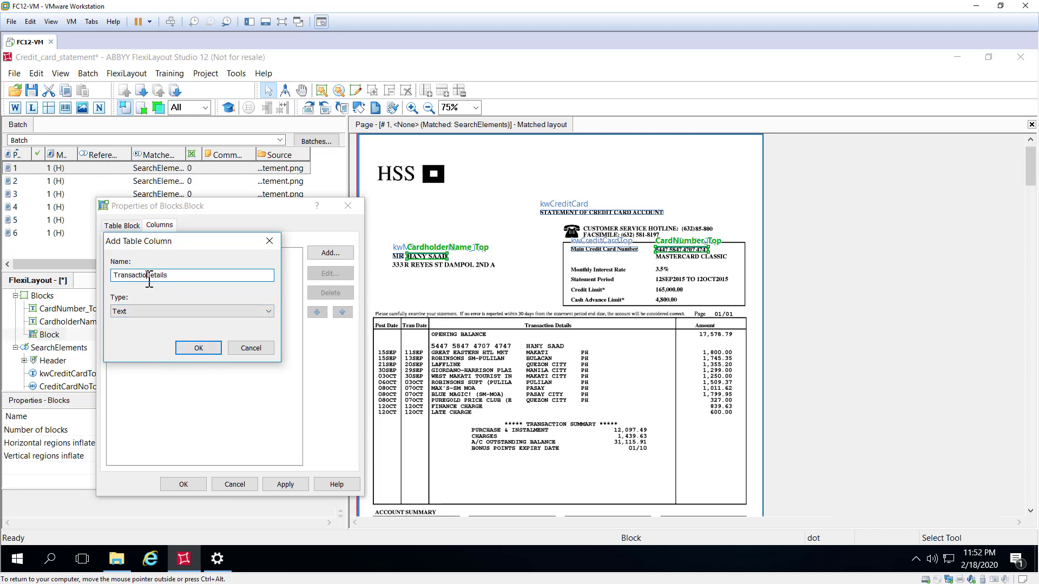
left_click(199, 347)
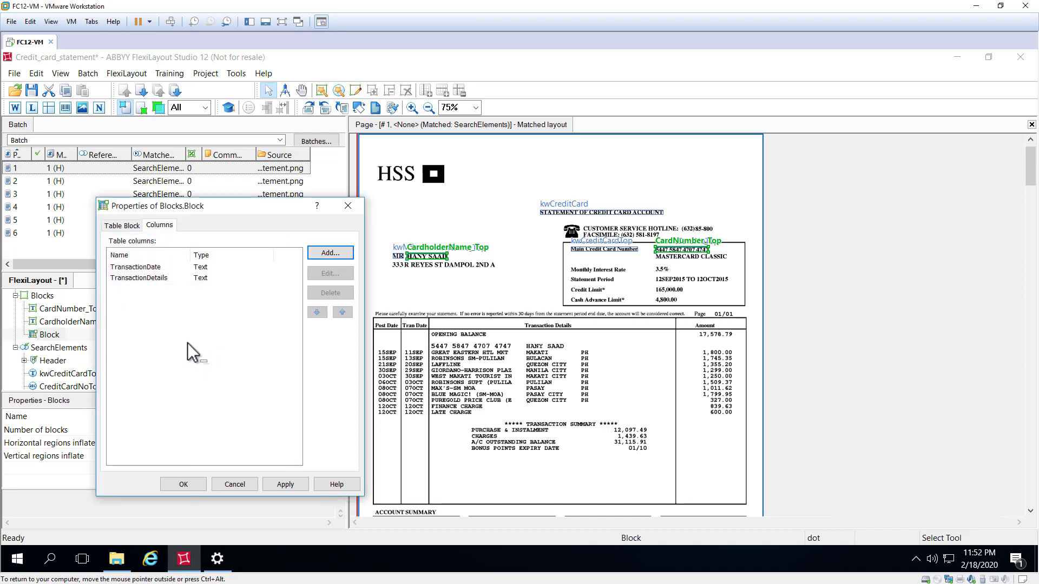
left_click(331, 253)
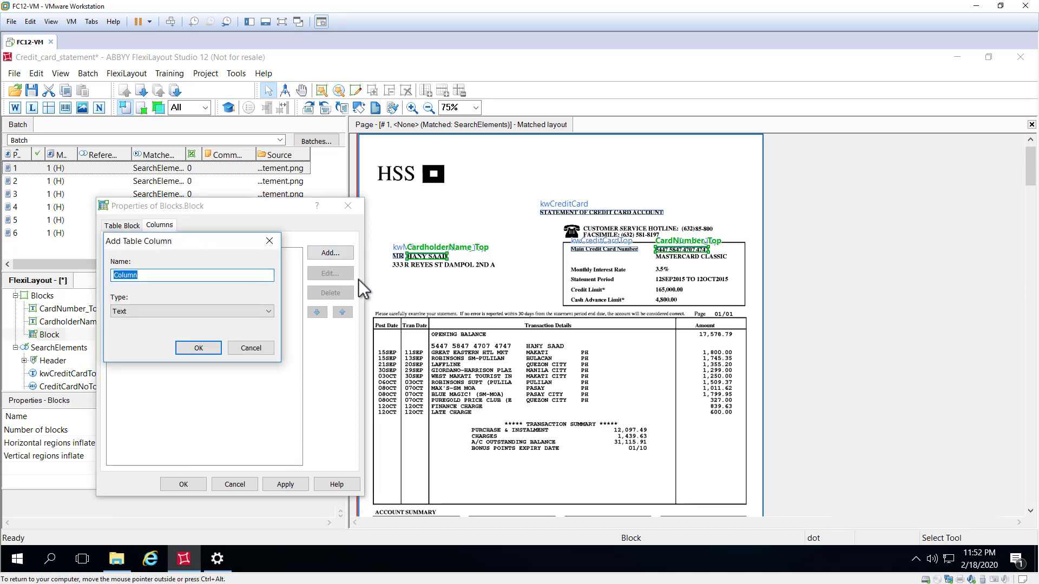
type("Amount")
left_click(198, 348)
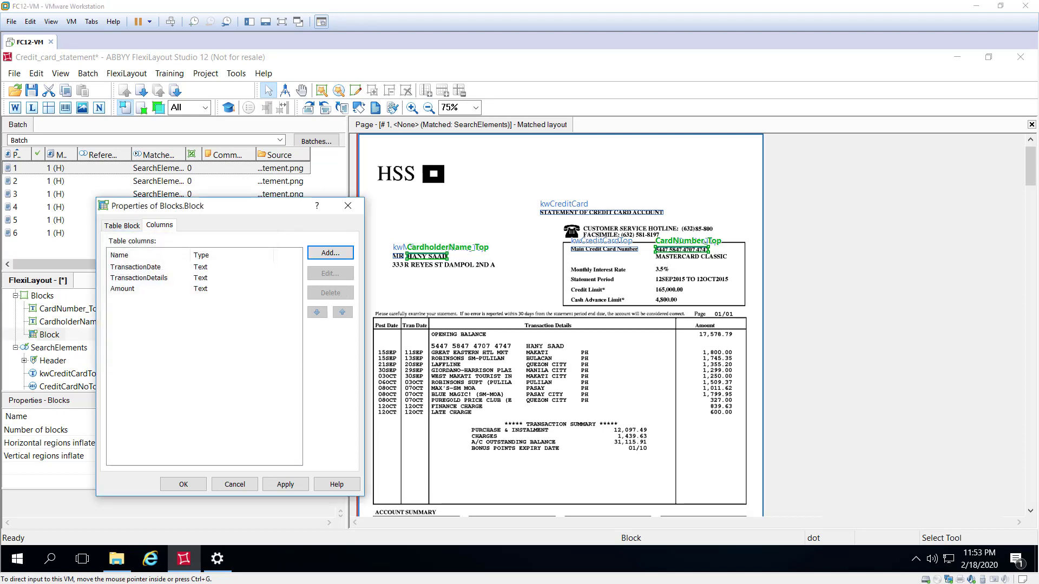
left_click(288, 484)
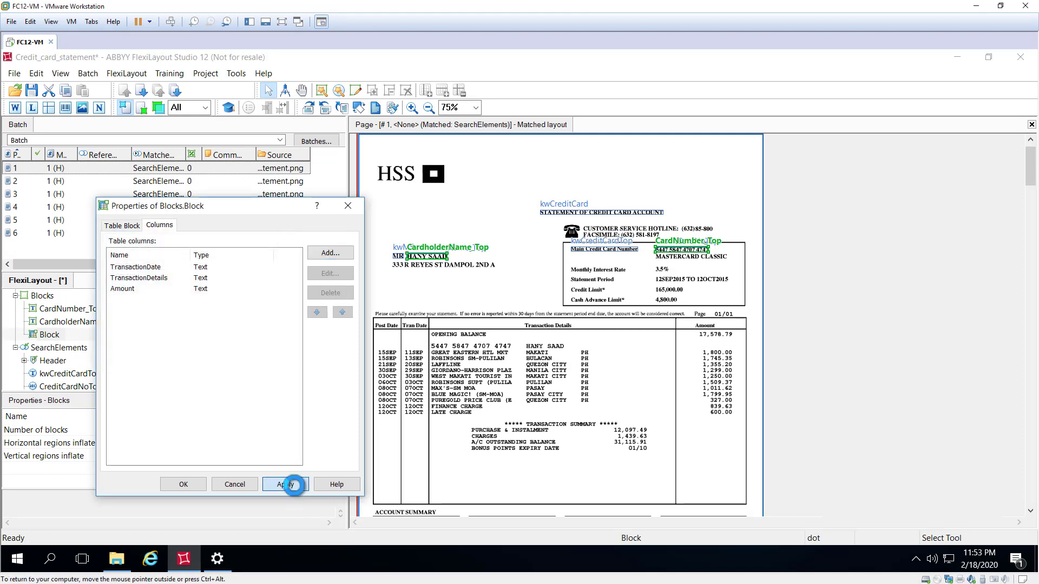
- Close the block properties and add a Table element under SearchElements
left_click(186, 484)
left_click(61, 349)
right_click(61, 349)
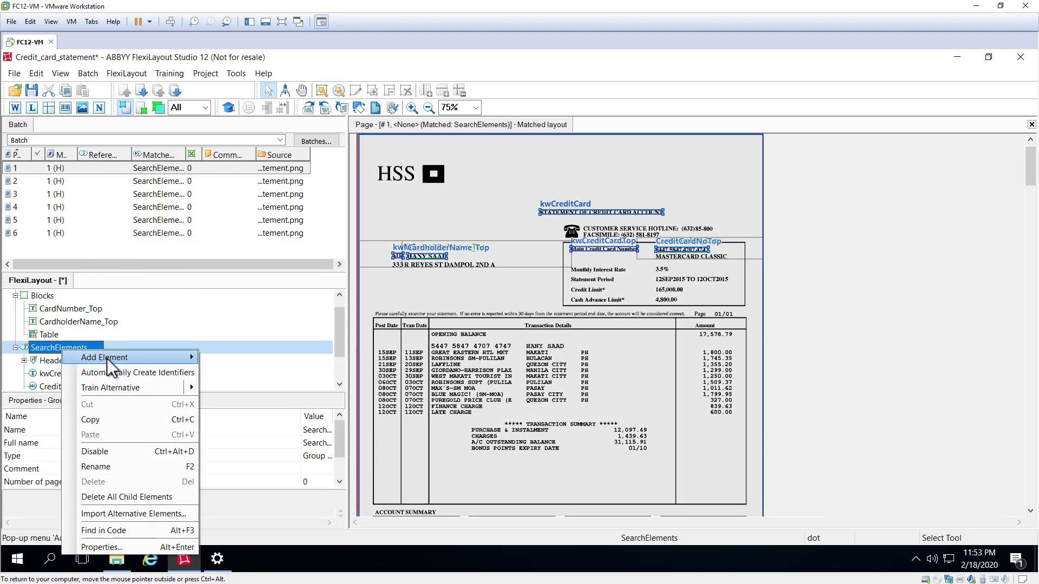
left_click(238, 550)
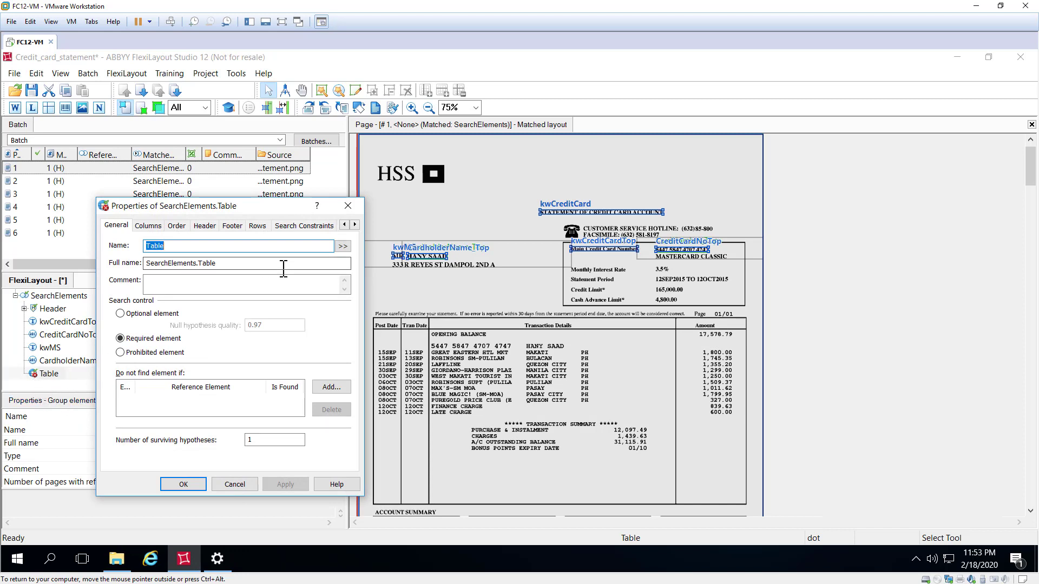
- Review the element's errors, then link its columns to the Blocks.Table block
left_click(355, 225)
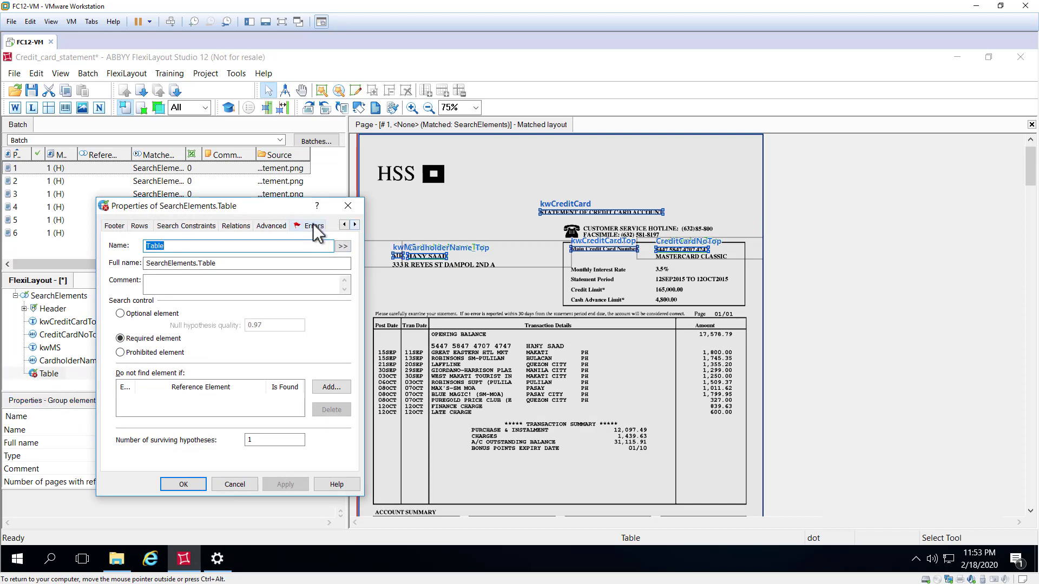
left_click(313, 224)
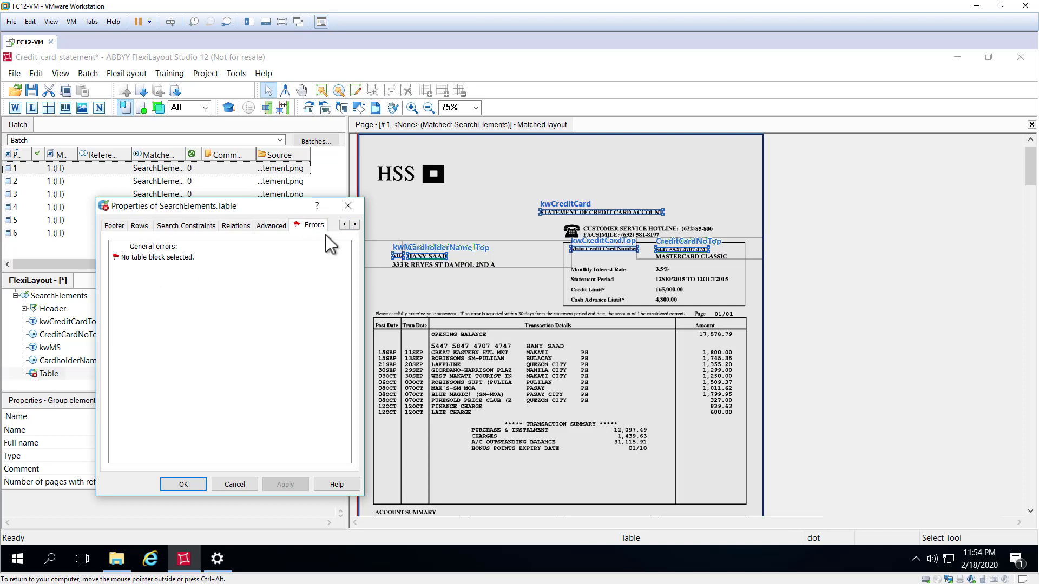
left_click(344, 225)
left_click(345, 225)
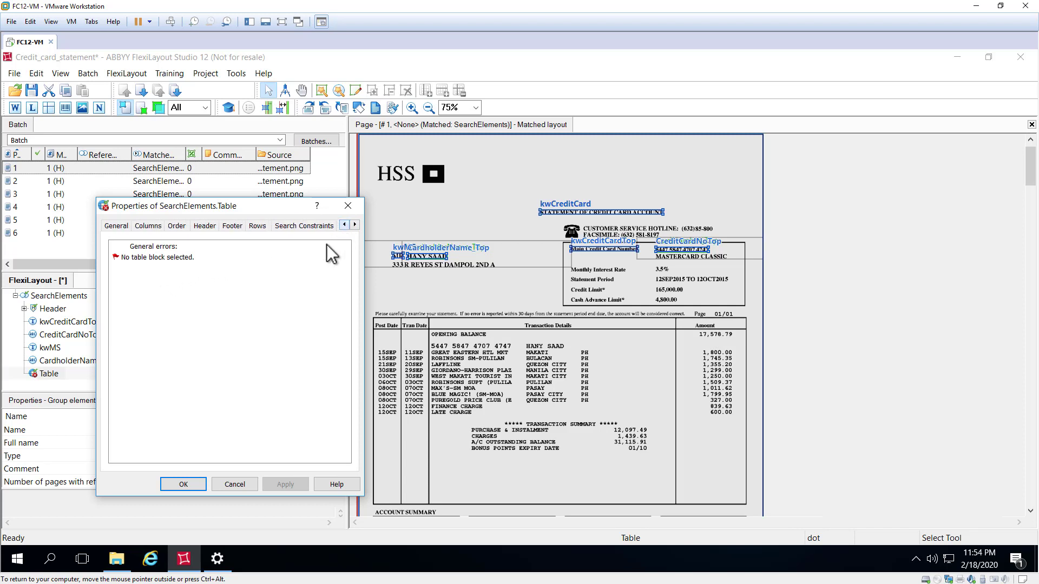
left_click(147, 227)
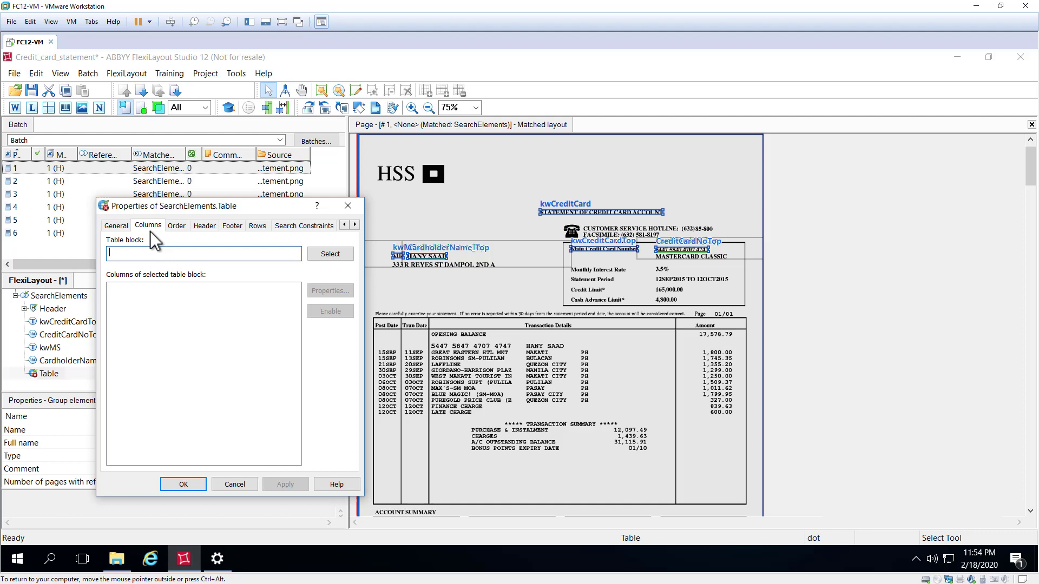
left_click(330, 254)
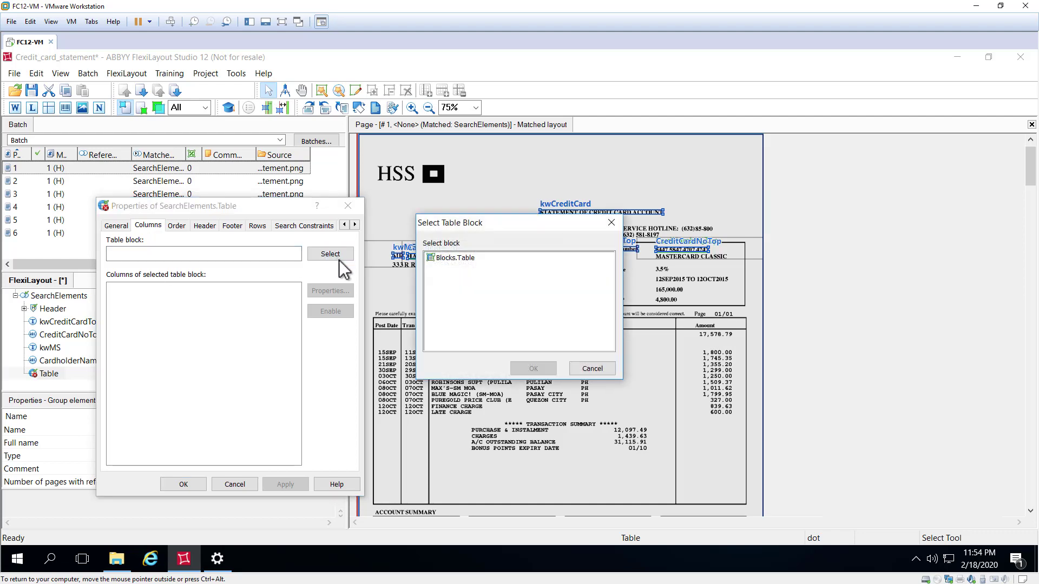
left_click(447, 258)
left_click(532, 368)
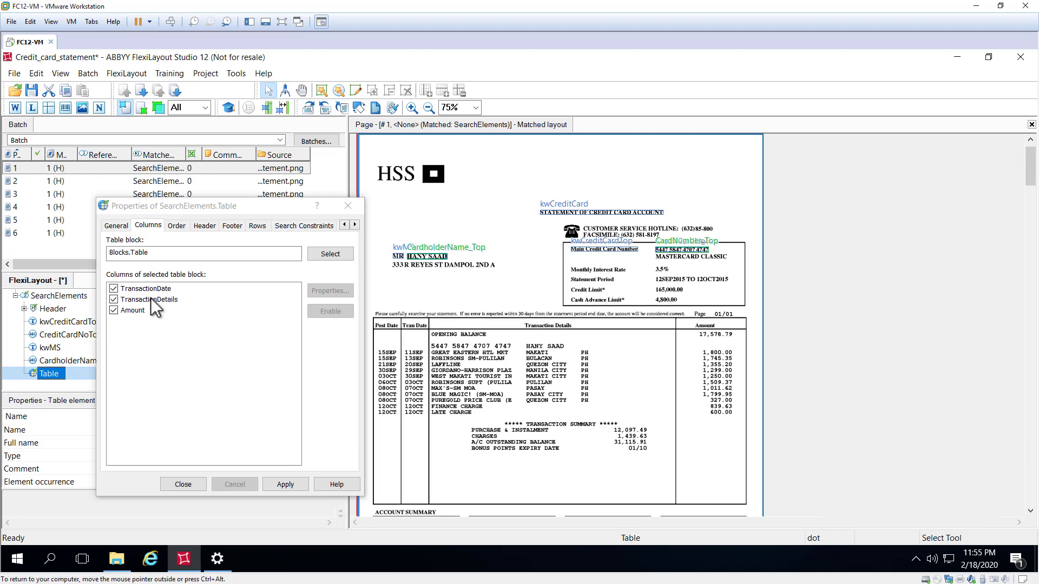
- Require the TransactionDate column's content type to be checked as Text
left_click(137, 290)
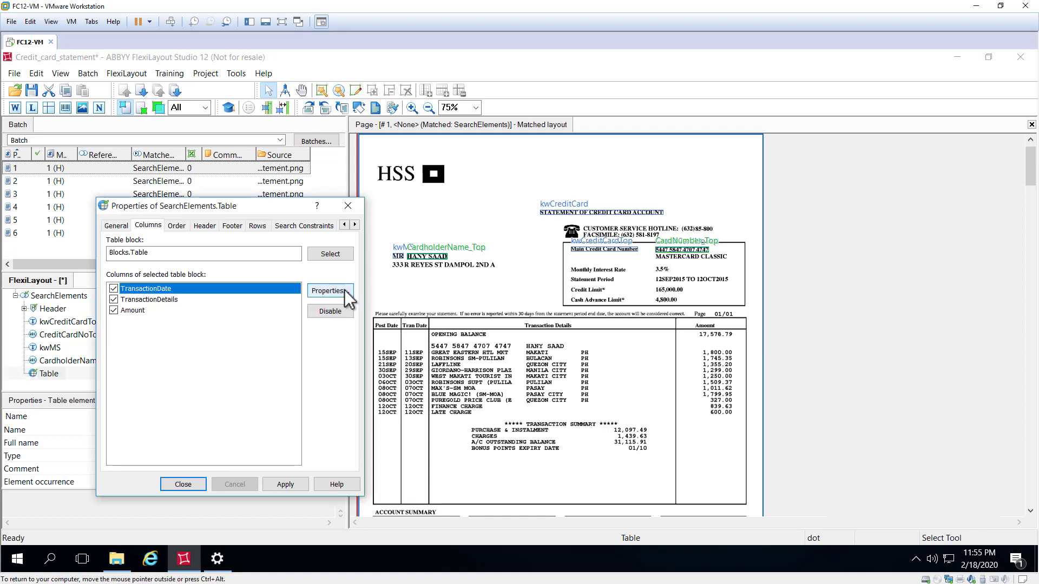
left_click(345, 293)
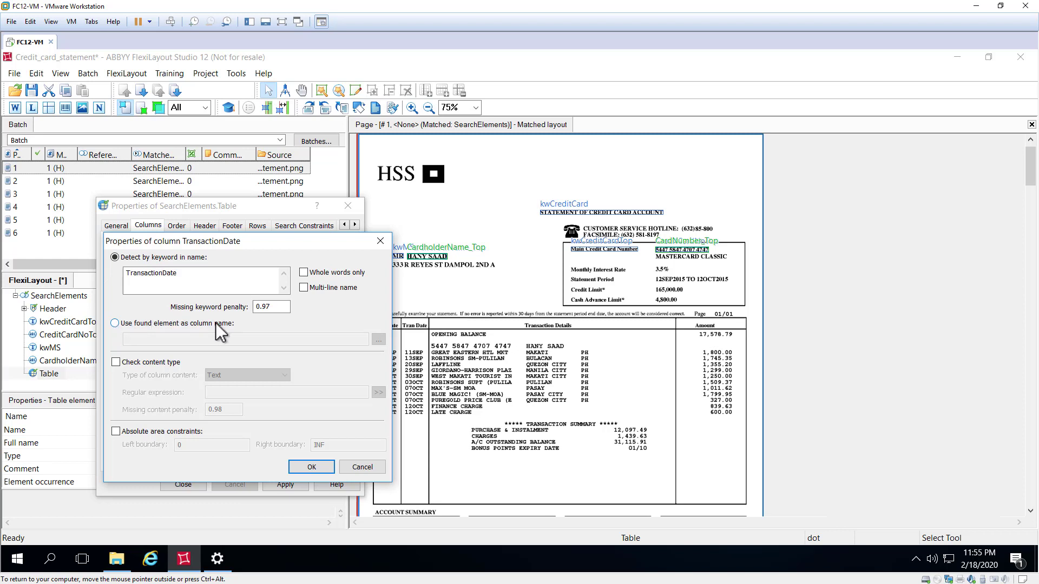
left_click(115, 363)
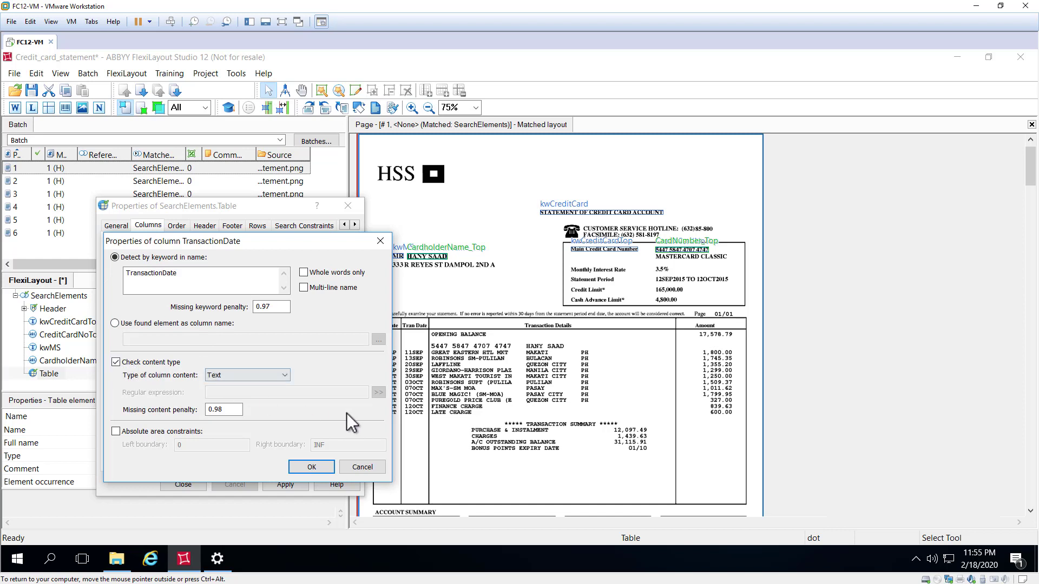
left_click(289, 376)
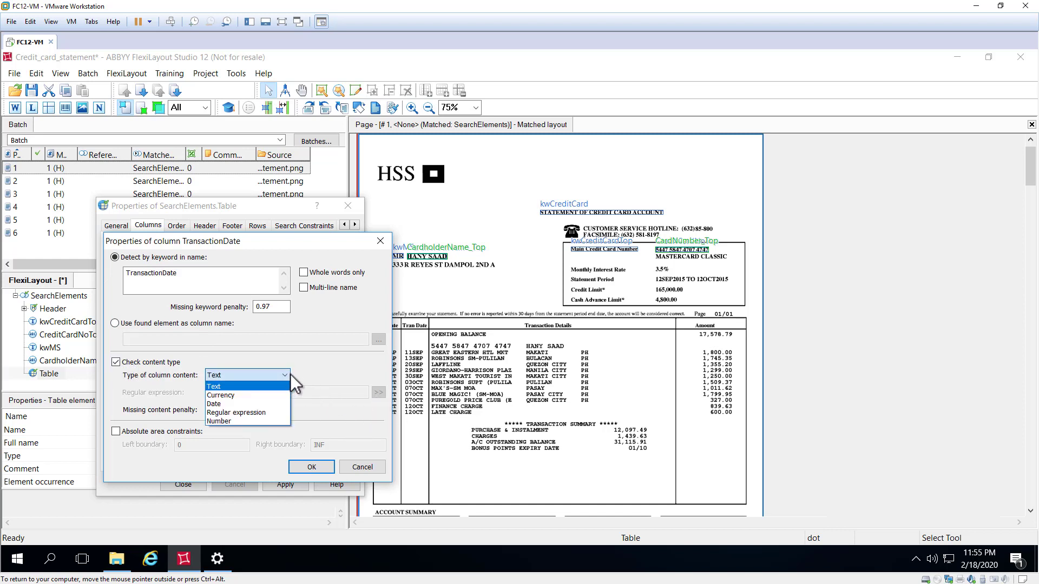
left_click(115, 363)
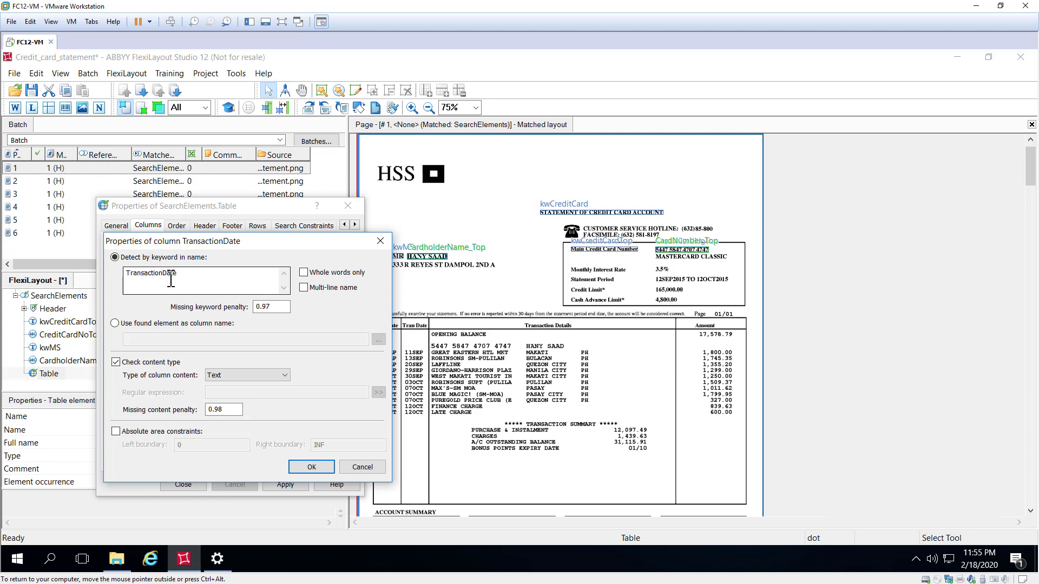
- Trim the TransactionDate column keyword down to 'Tran Date'
left_click_drag(166, 276, 159, 276)
key("BackSpace")
key("BackSpace")
key("BackSpace")
key("BackSpace")
key("BackSpace")
key("BackSpace")
key("BackSpace")
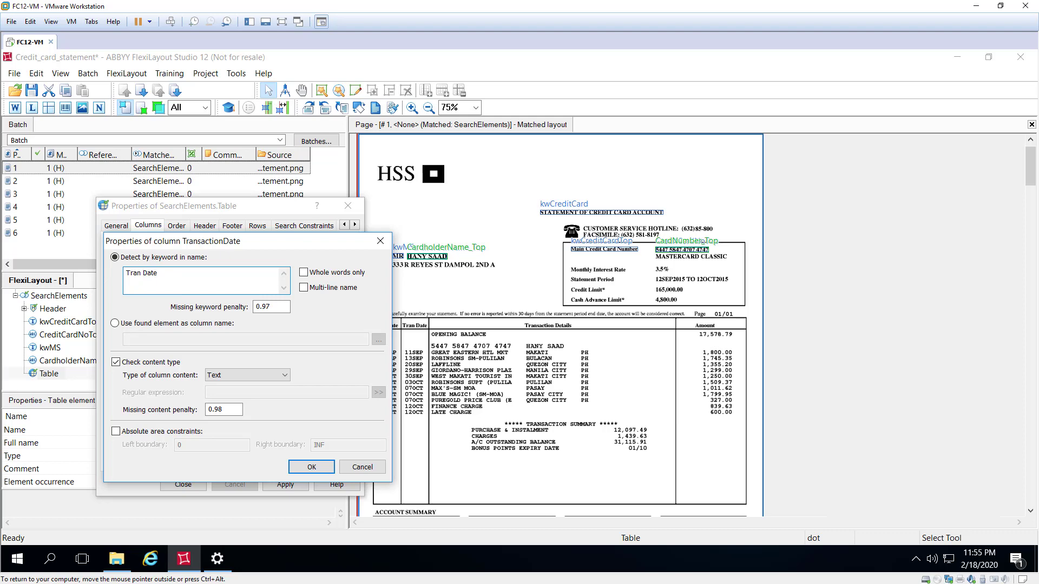
mouse_move(263, 241)
left_mouse_down()
mouse_move(497, 344)
mouse_move(225, 224)
left_mouse_up()
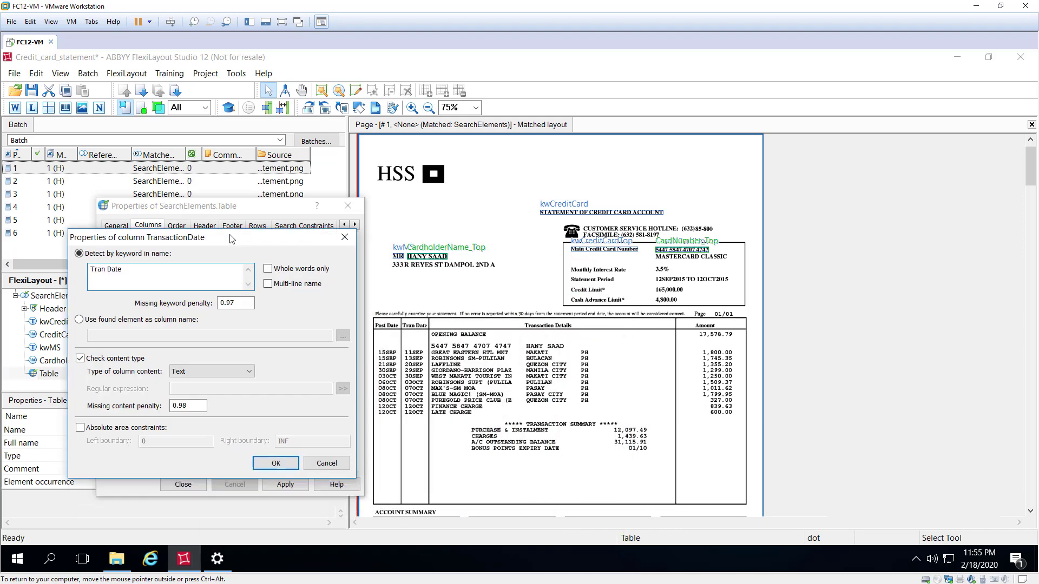
- Confirm TransactionDate, review the TransactionDetails settings and bring up the Amount column settings
left_click(267, 447)
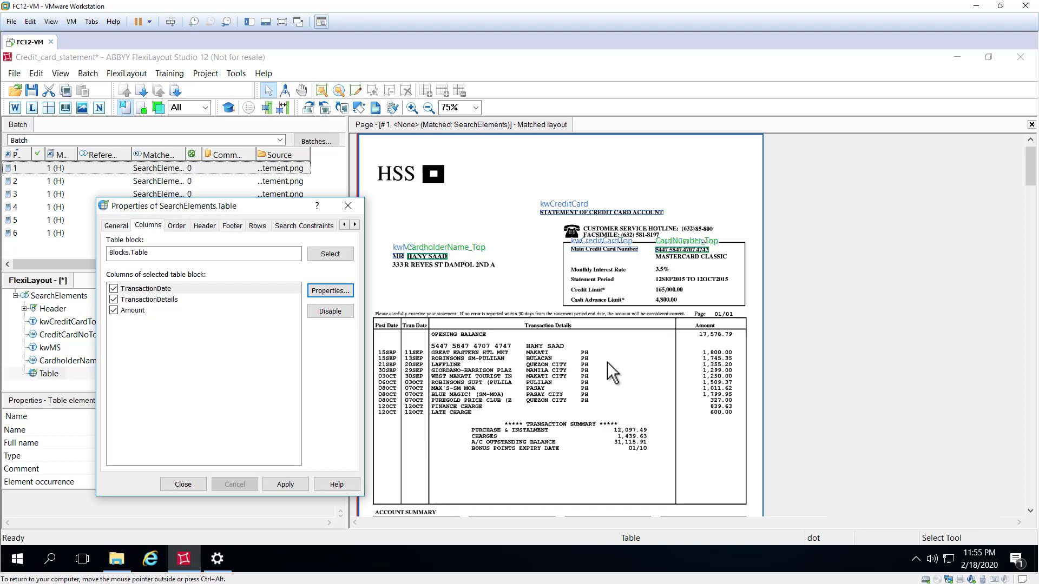
double_click(152, 299)
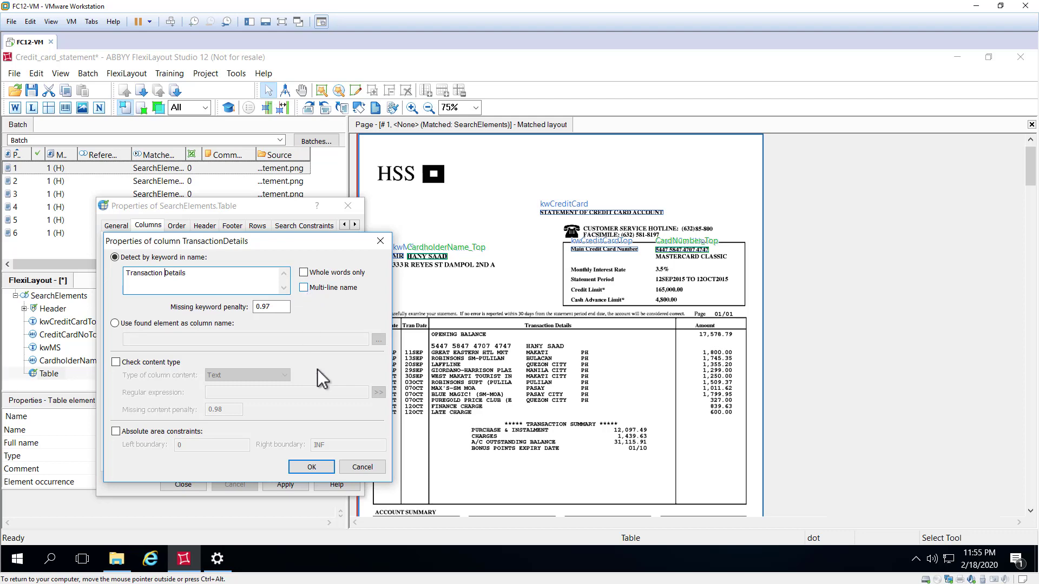
left_click(320, 470)
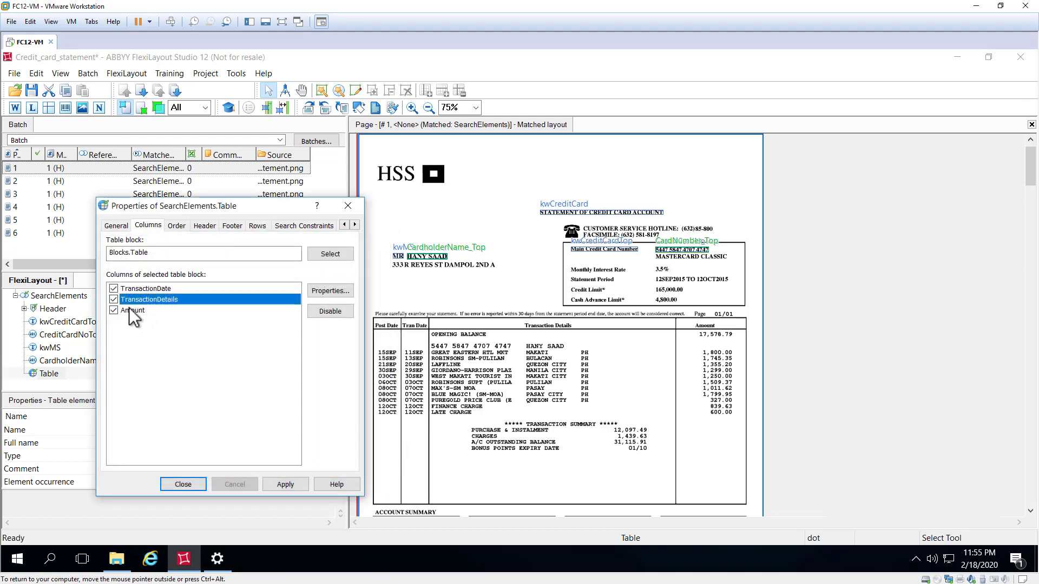
double_click(129, 312)
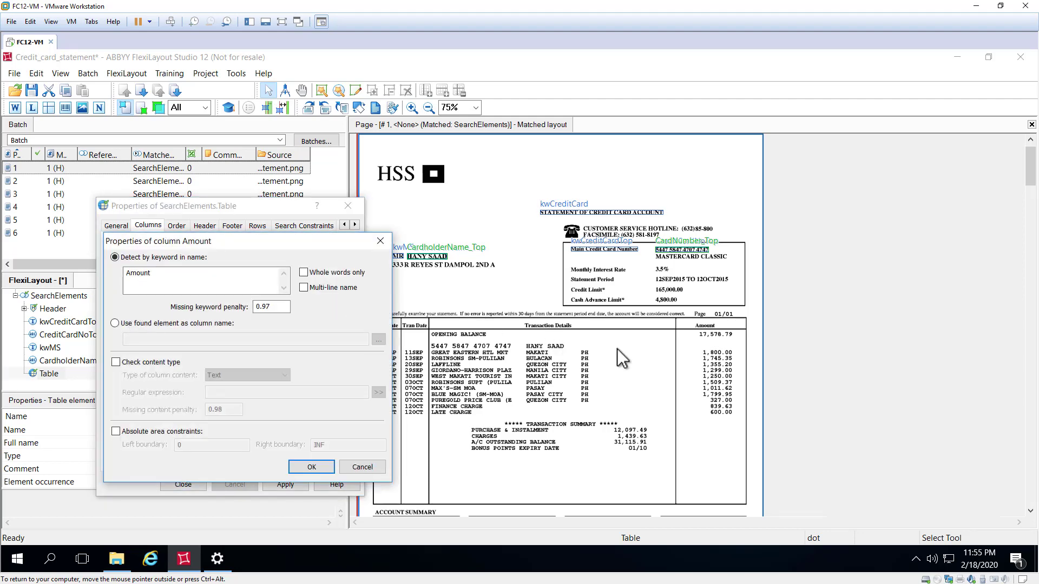
- Close the Amount column settings, apply the columns and show the column order settings
left_click(317, 469)
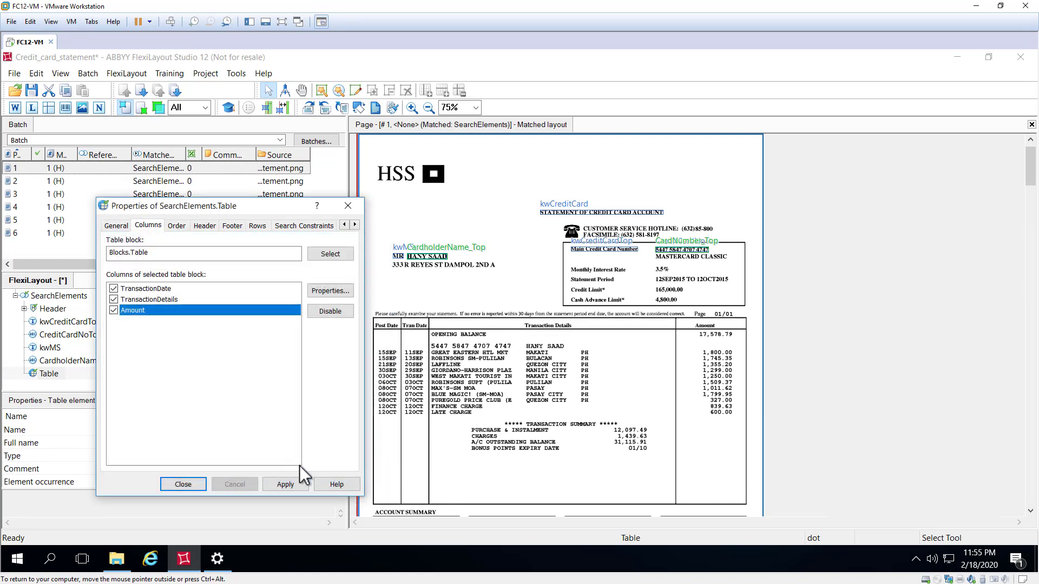
left_click(283, 482)
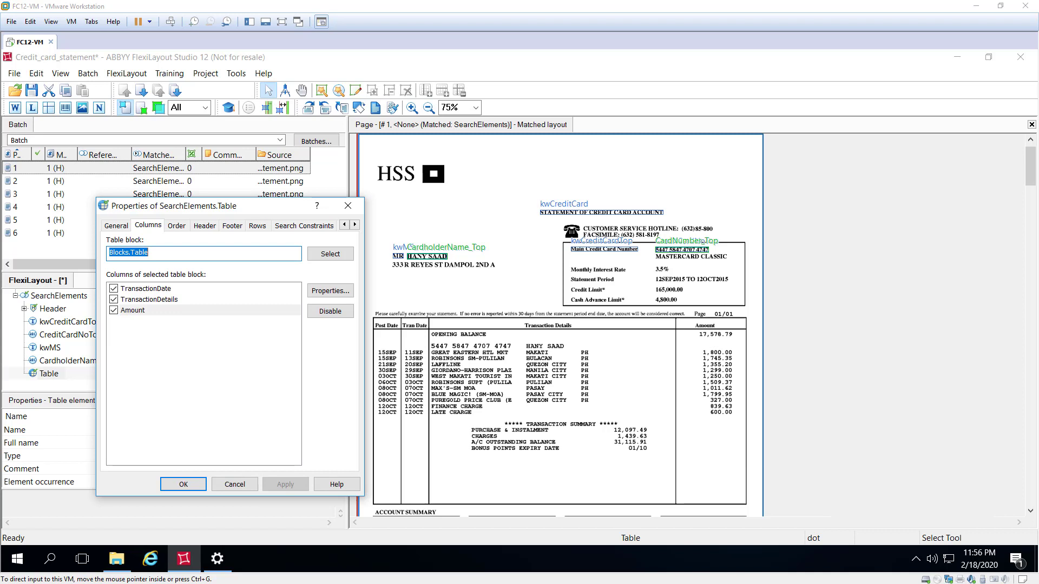
left_click(177, 228)
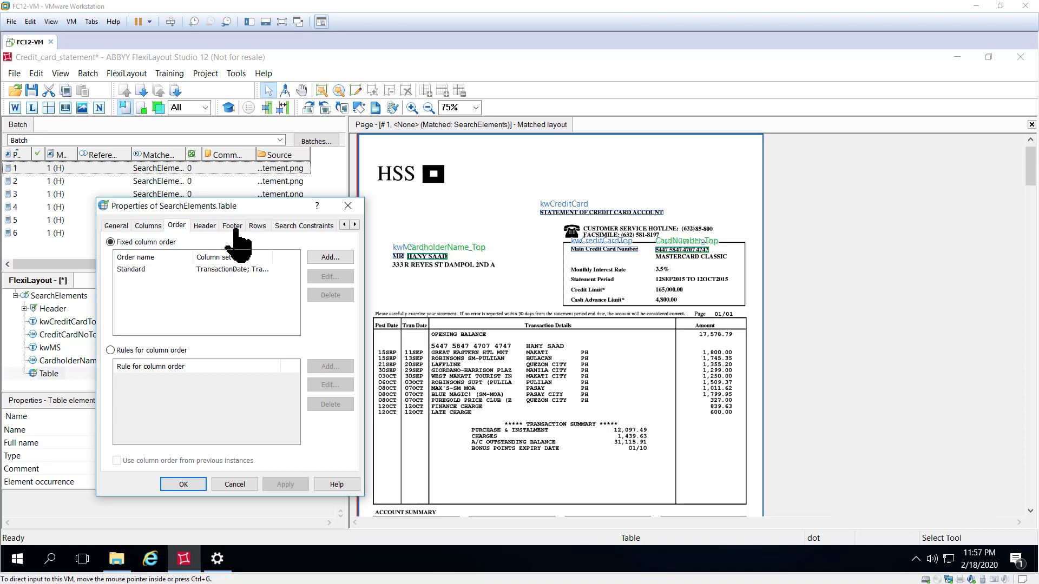
- Enable footer search with keyword TRANSACTION SUMMARY, apply it and save the project
left_click(206, 225)
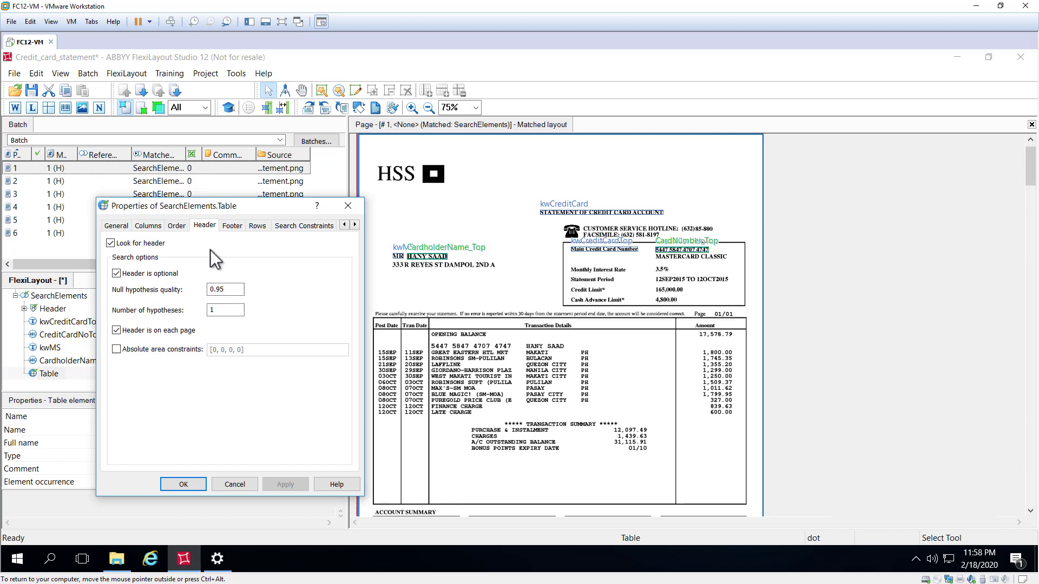
left_click(233, 225)
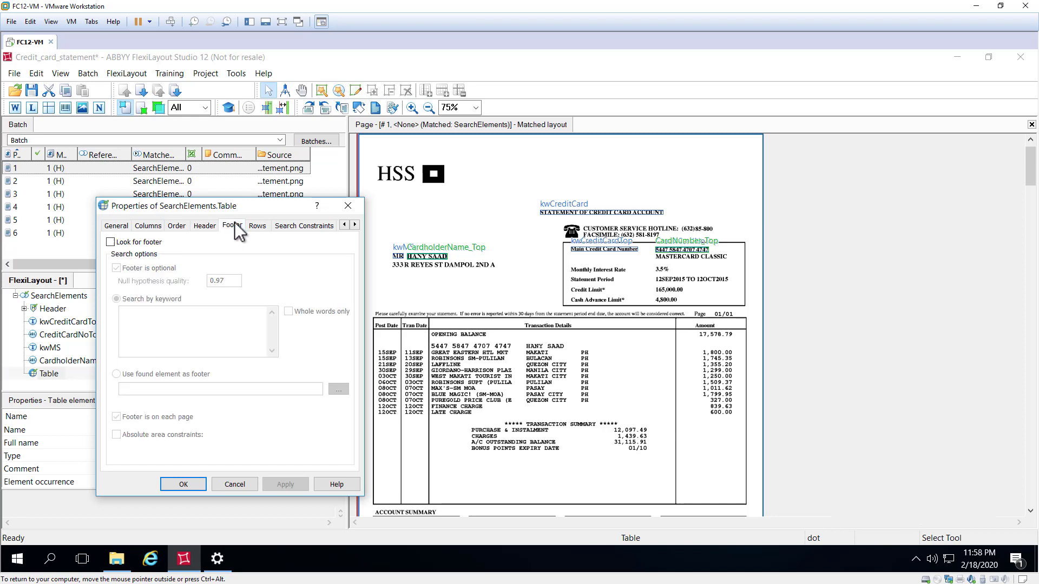
left_click(110, 241)
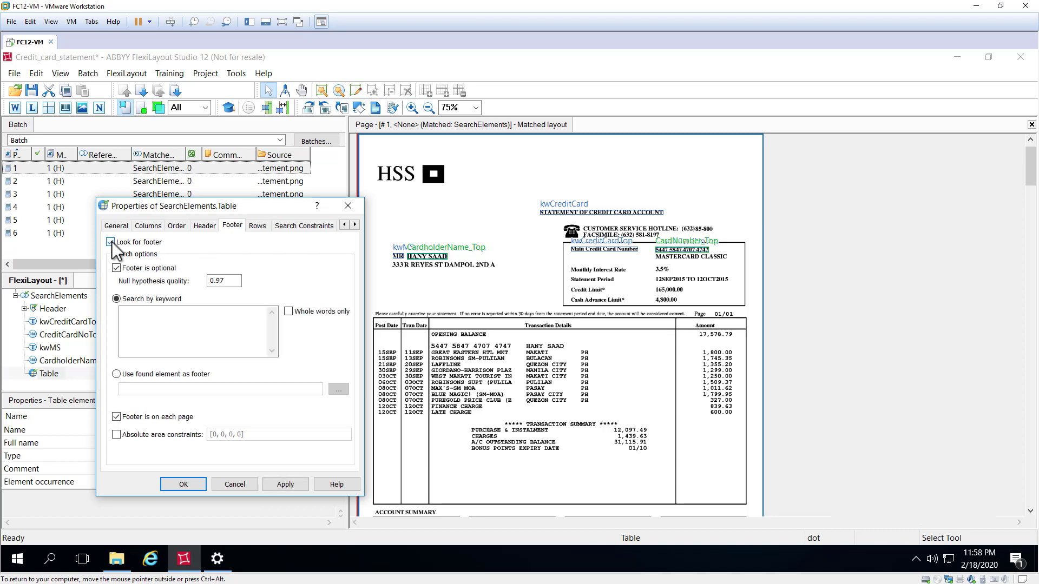
left_click(136, 329)
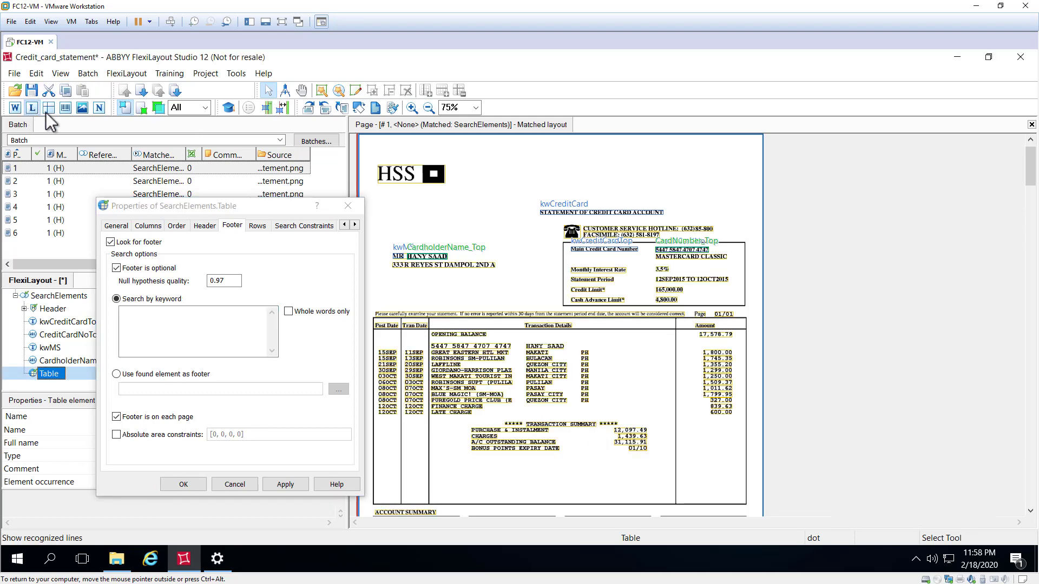
left_click(577, 424)
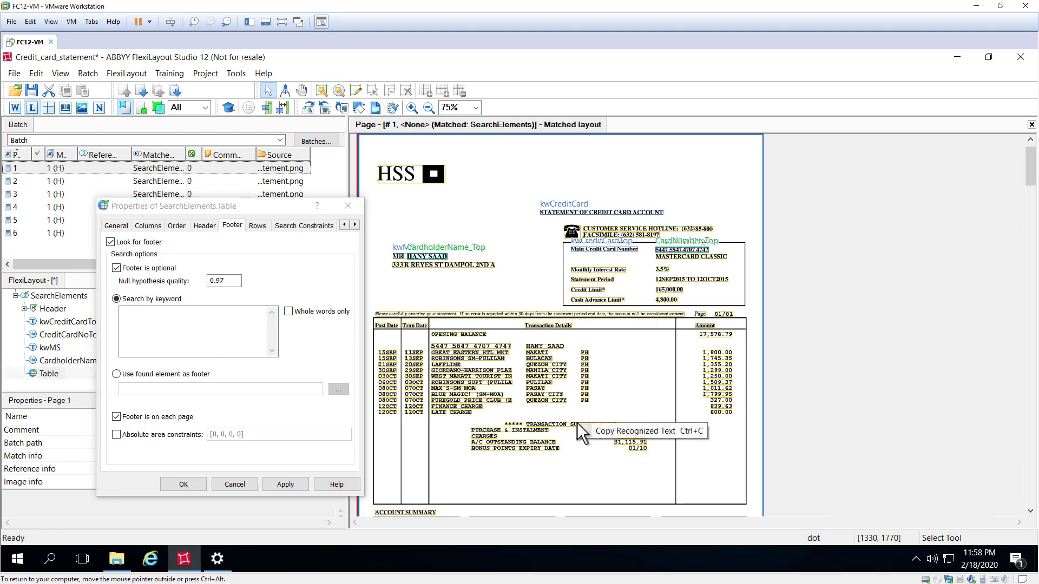
left_click(195, 322)
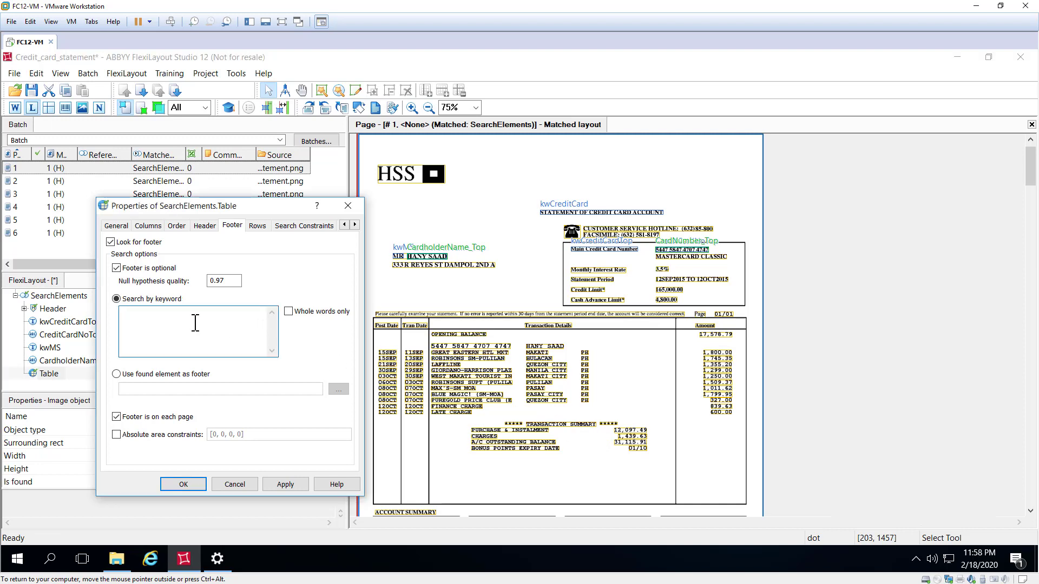
type("TRANSACTION SUMMARY")
left_click(285, 484)
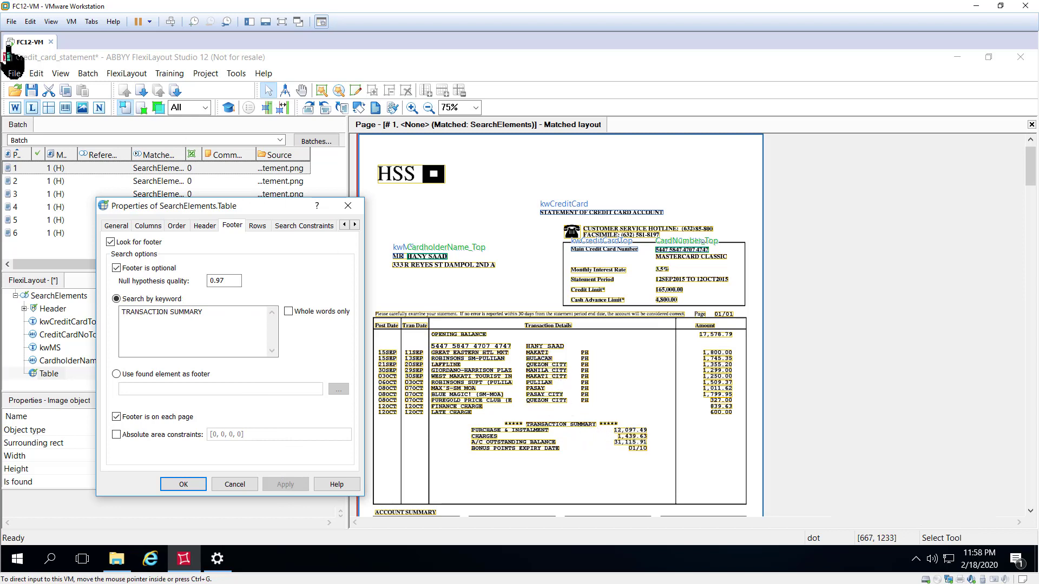
left_click(32, 90)
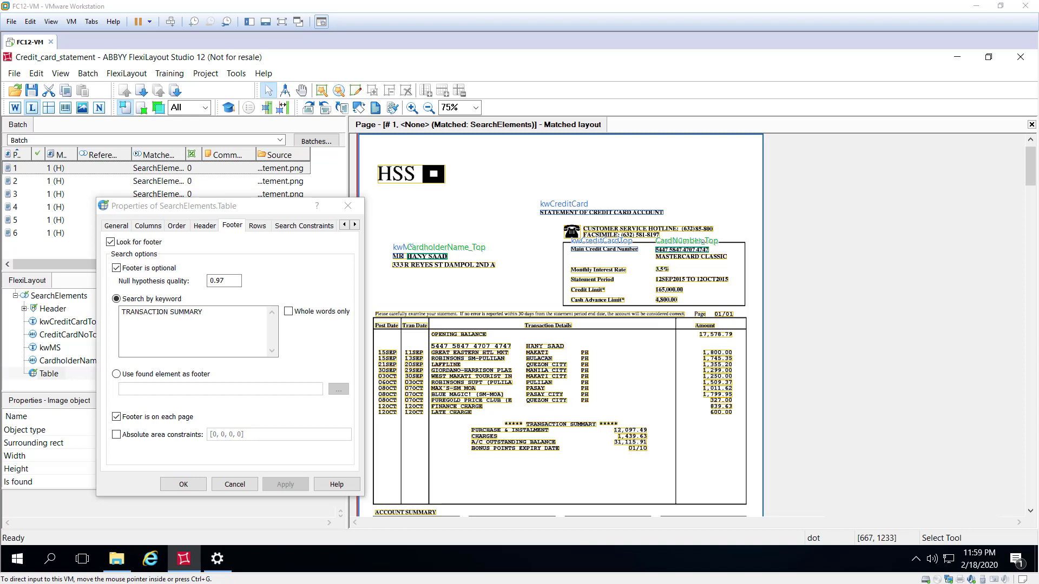
- Detect rows using master columns Amount, TransactionDate and TransactionDetails, then apply and close
left_click(257, 226)
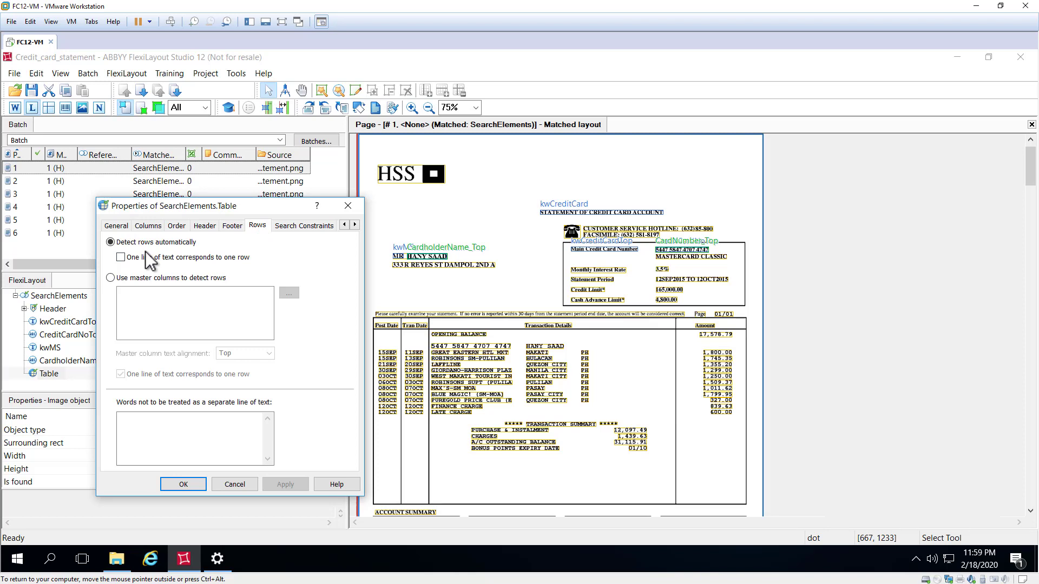
left_click(109, 278)
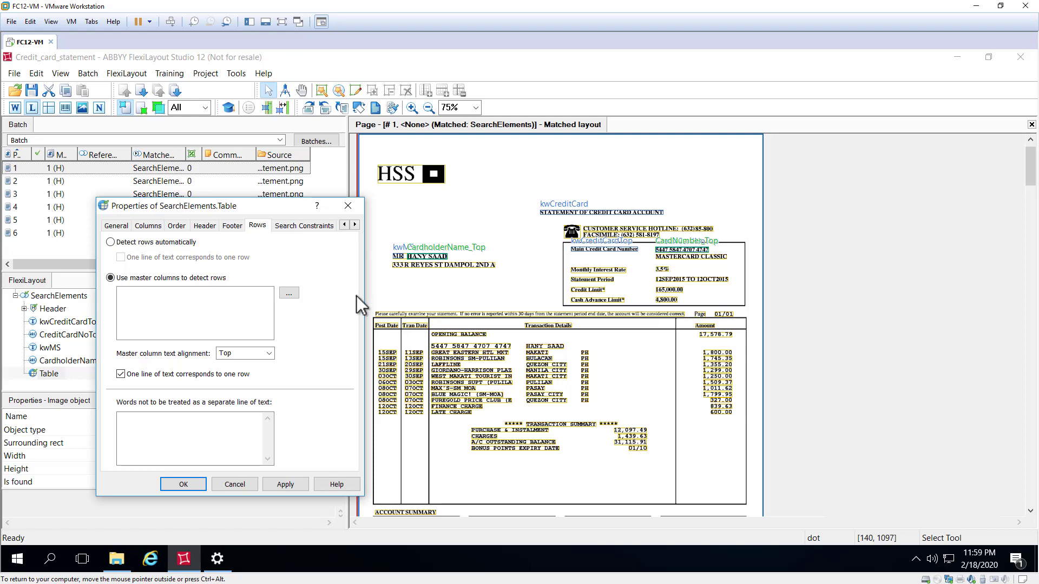
left_click(290, 293)
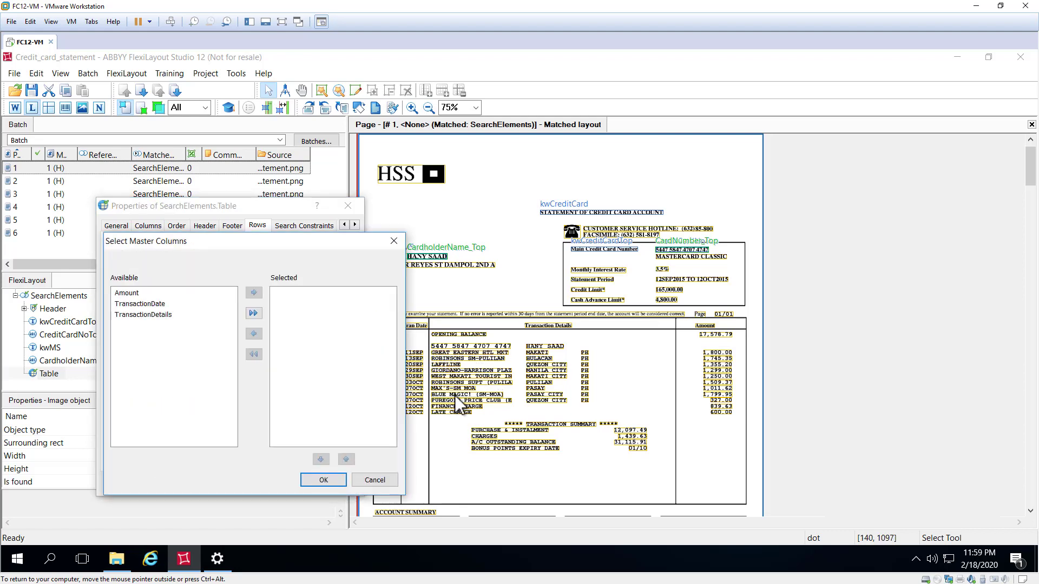
left_click(125, 294)
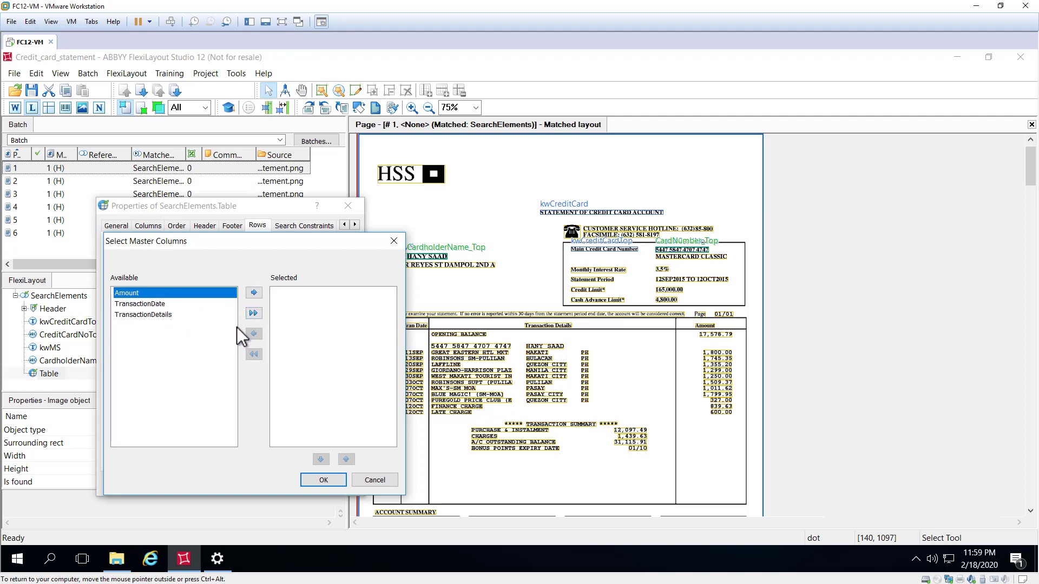
left_click(253, 314)
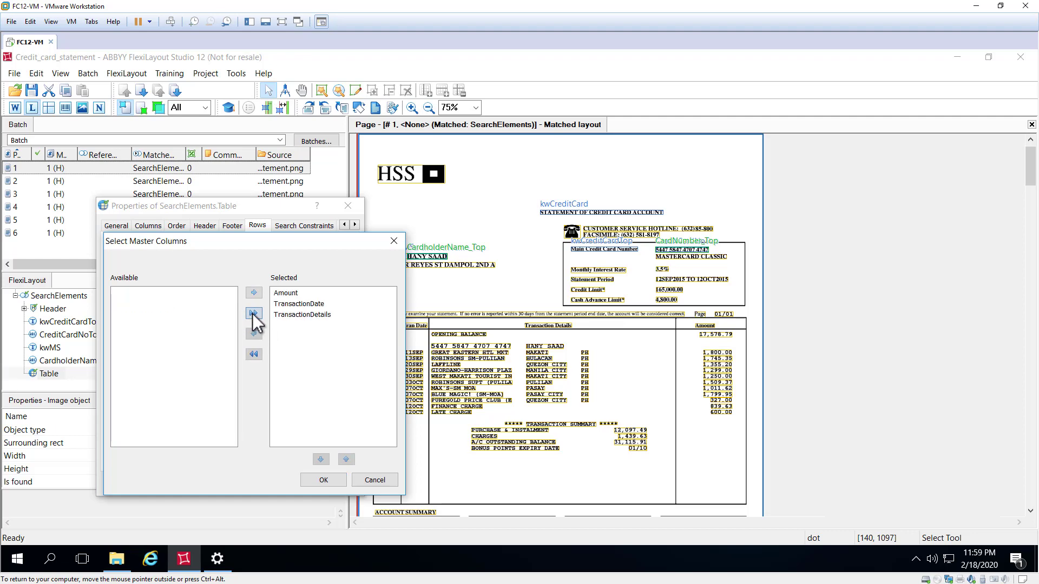
left_click(323, 480)
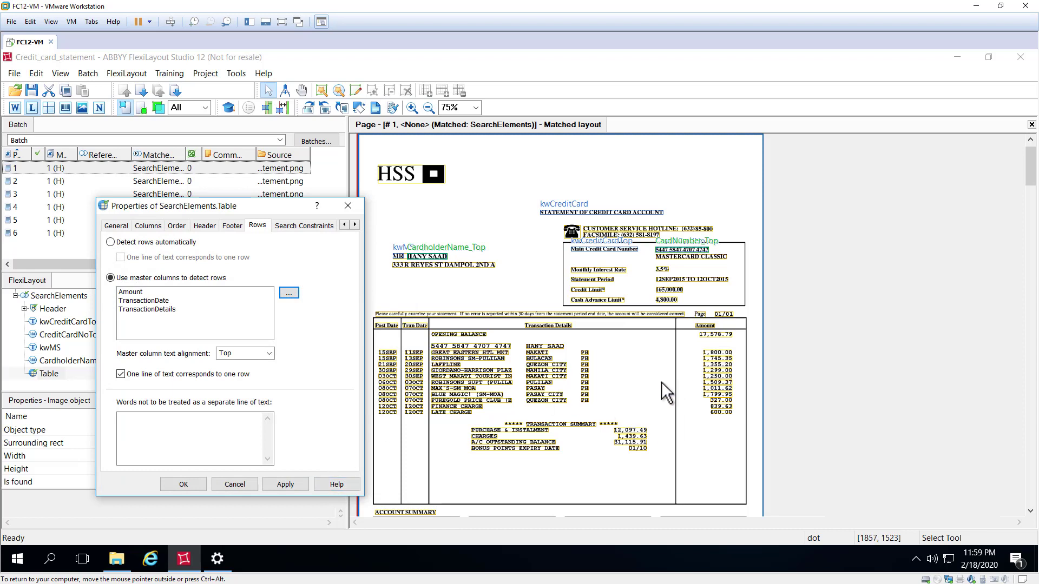
left_click(290, 484)
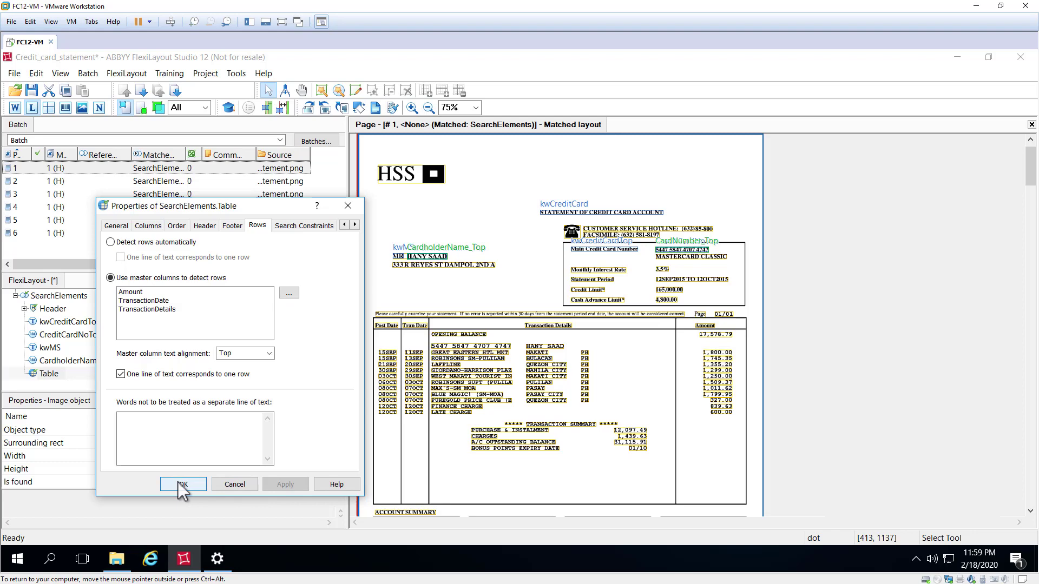
left_click(181, 488)
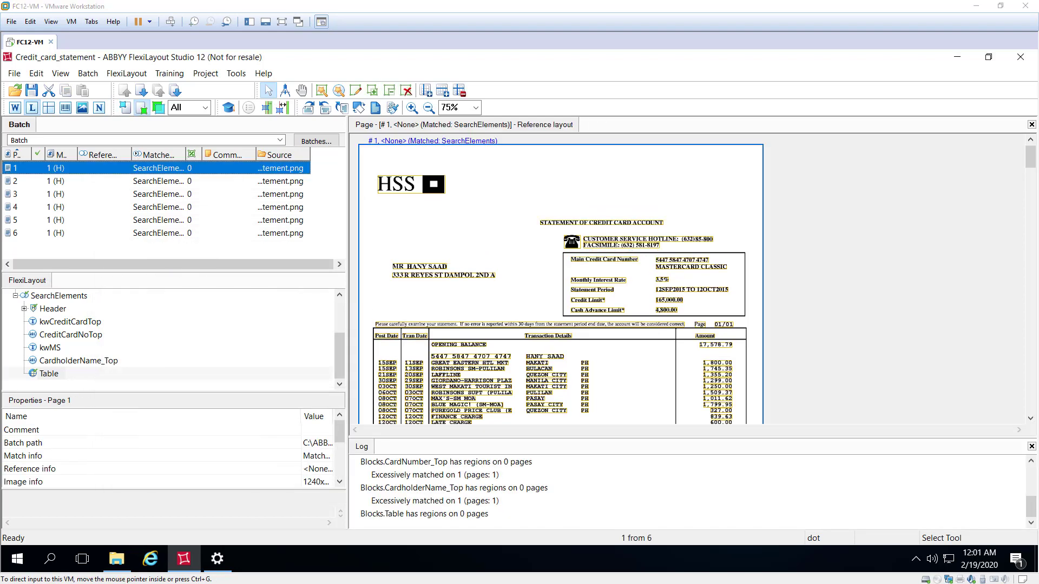
- Run matching on page 1 and drill into the Table element's hypotheses
right_click(160, 167)
left_click(181, 173)
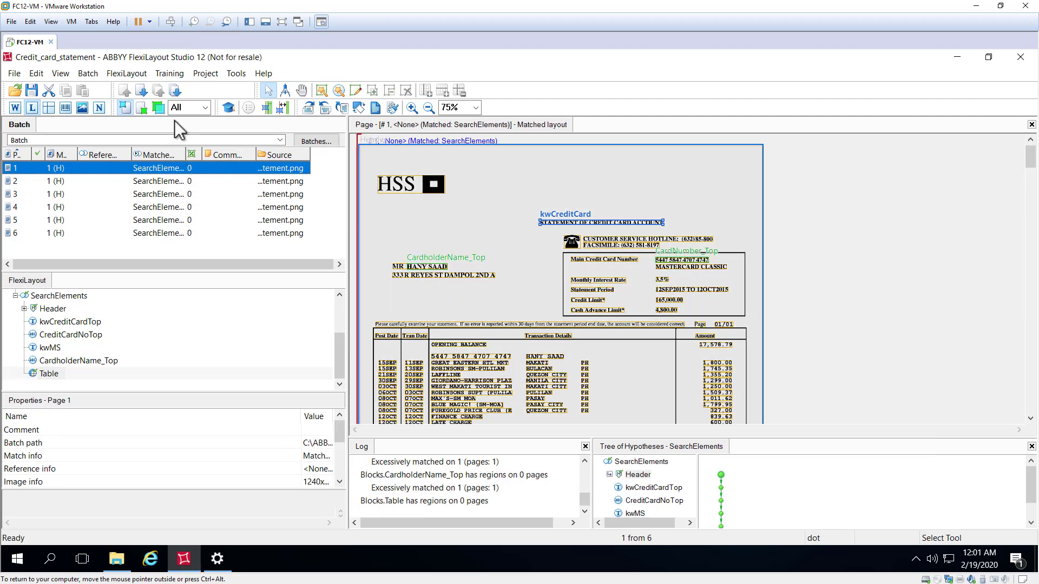
left_click(158, 107)
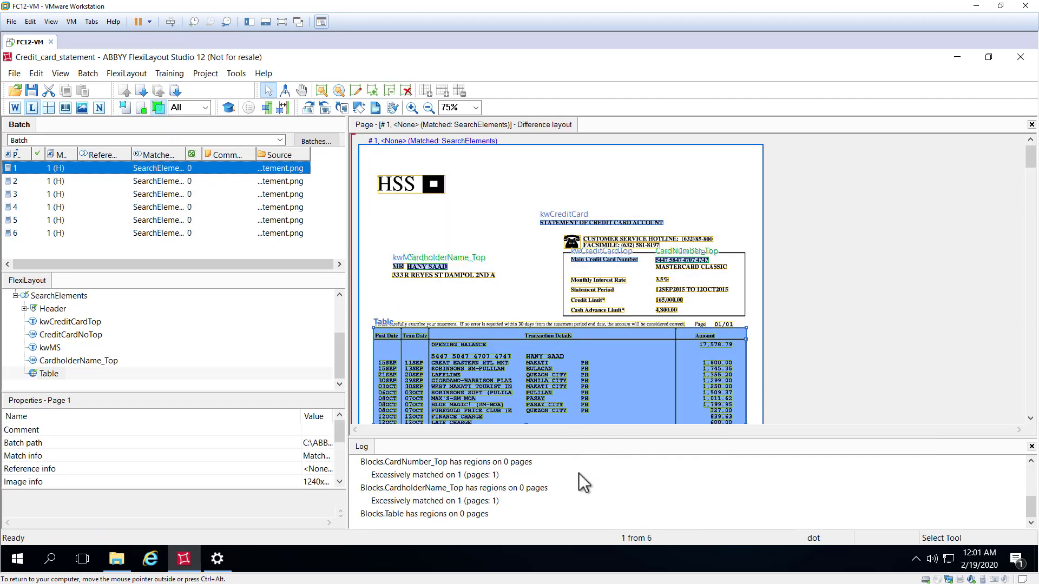
right_click(144, 166)
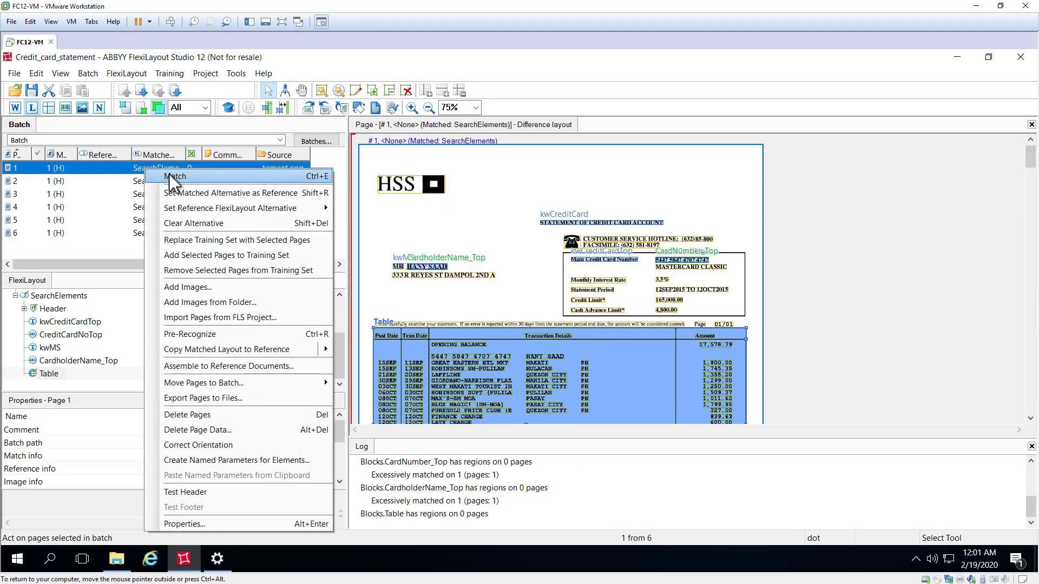
left_click(177, 177)
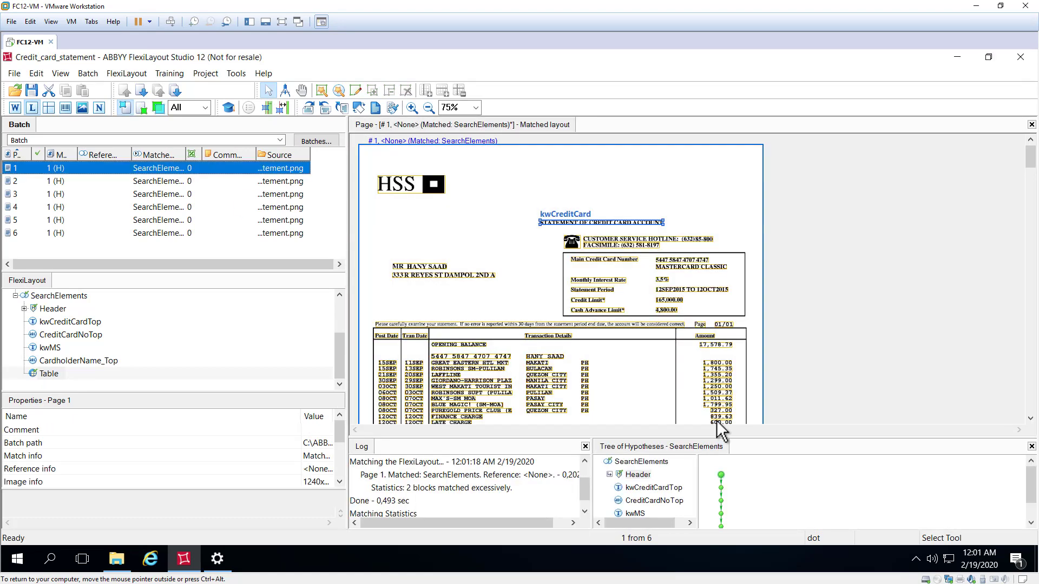
left_click(720, 511)
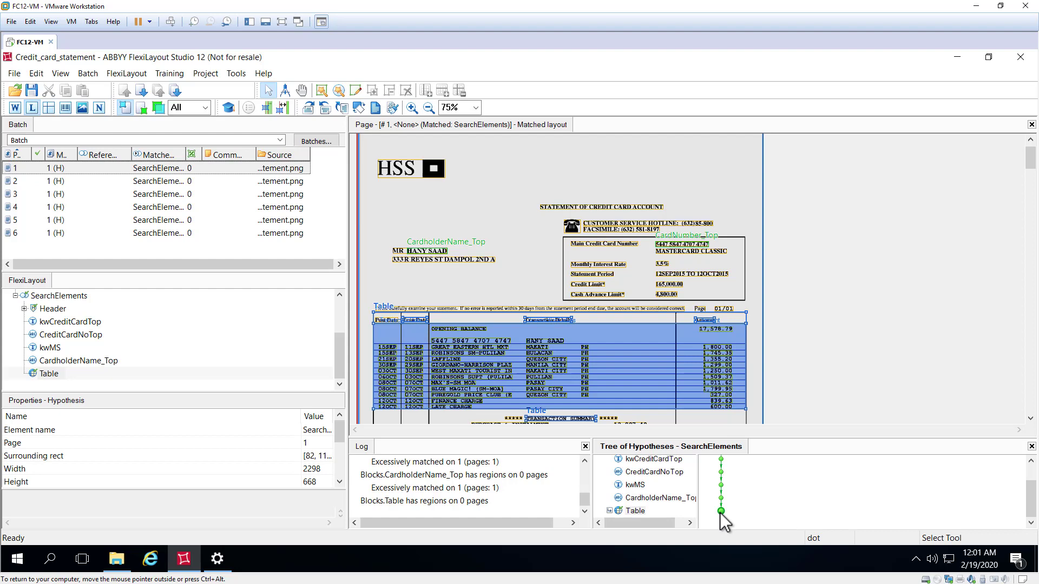
double_click(720, 511)
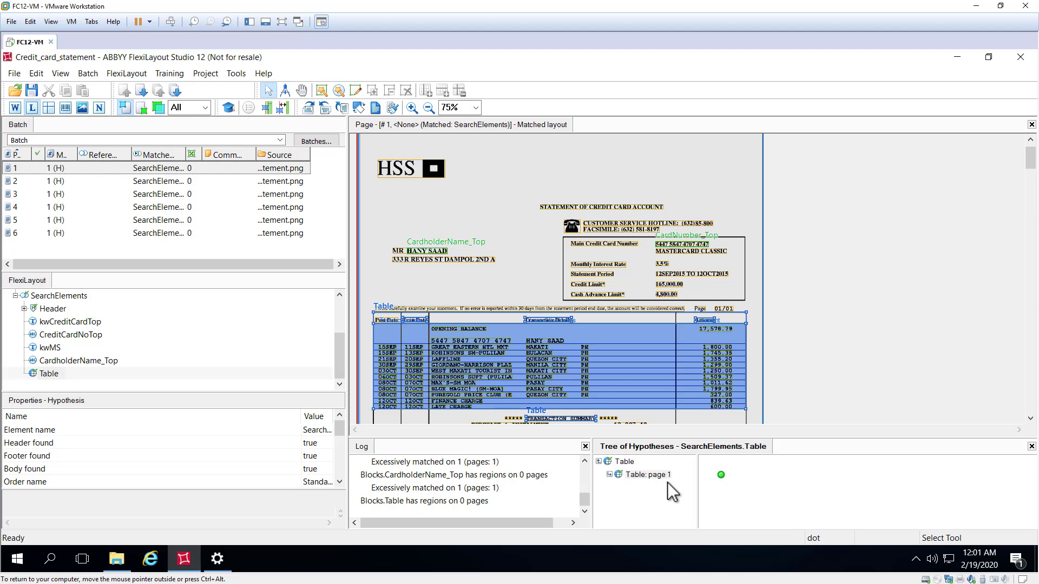
- Expand the page 1 Table hypothesis and highlight its body on the page
left_click(721, 476)
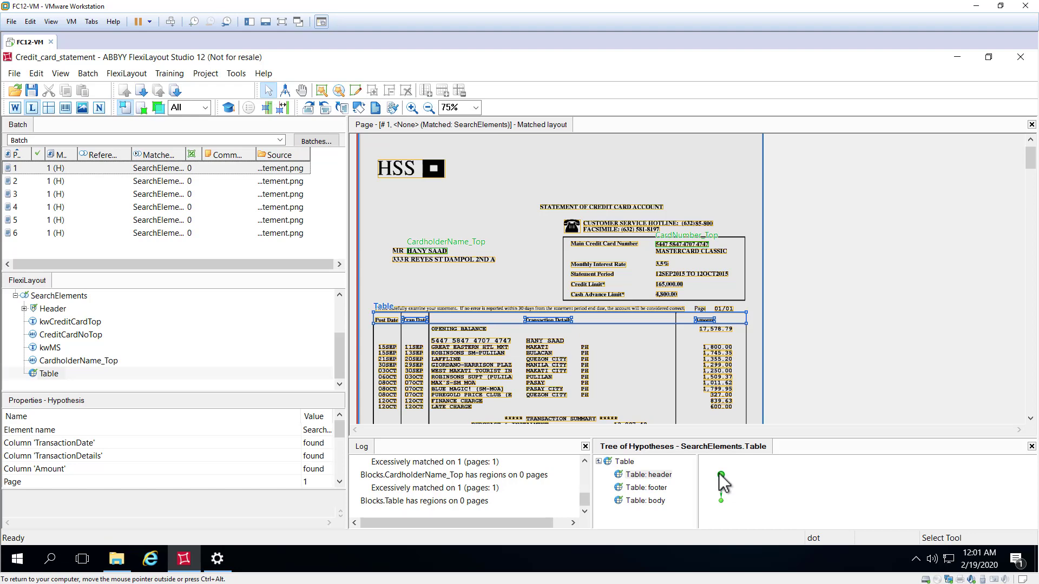
left_click(722, 501)
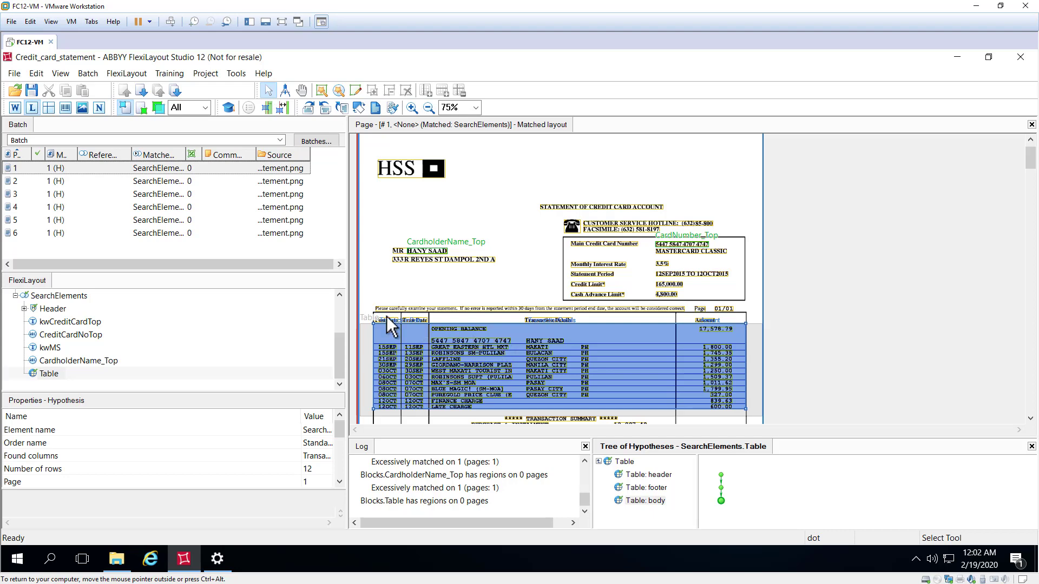
- Match the FlexiLayout against the second statement page and show the found Table region
left_click(67, 180)
right_click(68, 180)
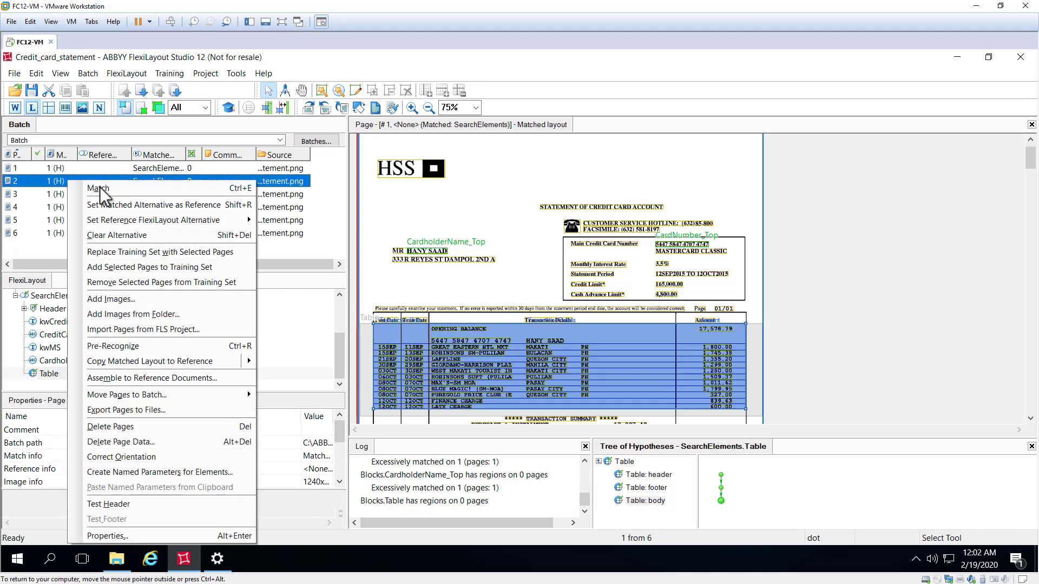
left_click(99, 191)
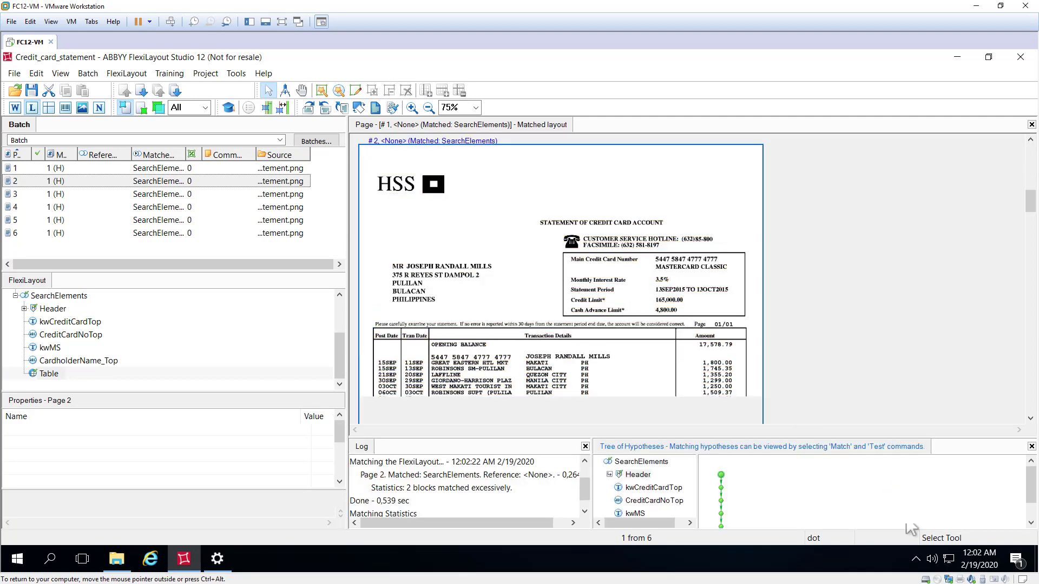
left_click_drag(1032, 496, 1033, 512)
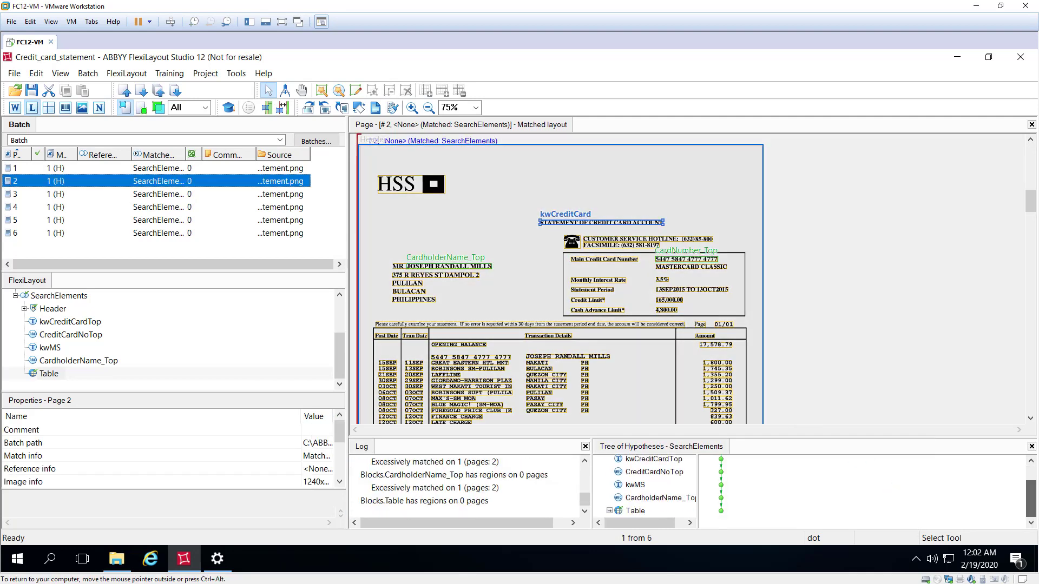
left_click(720, 511)
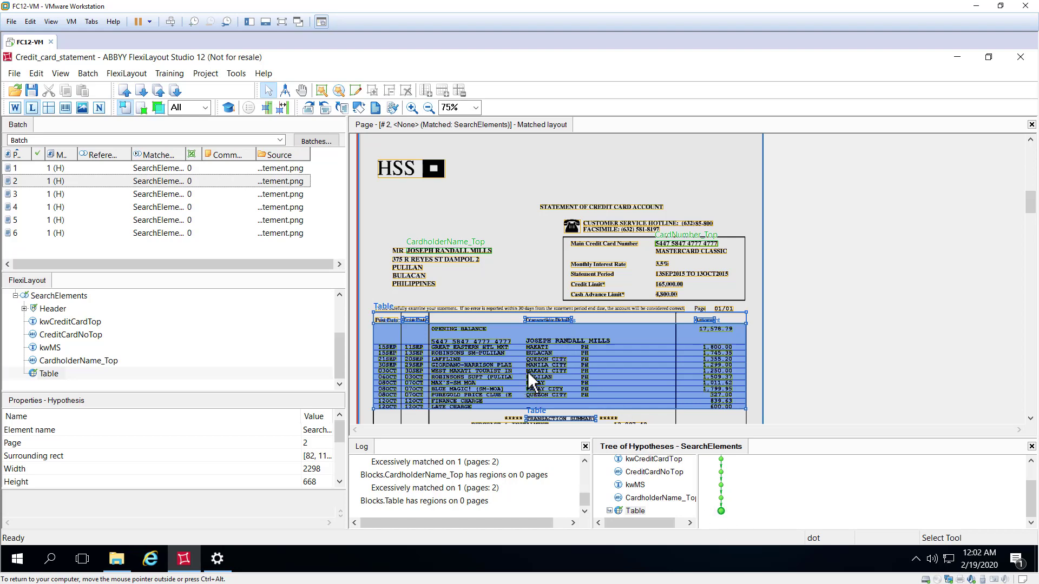
- Inspect objects in the table's header row and a text line in the transaction rows
left_click(412, 334)
left_click_drag(412, 338, 429, 342)
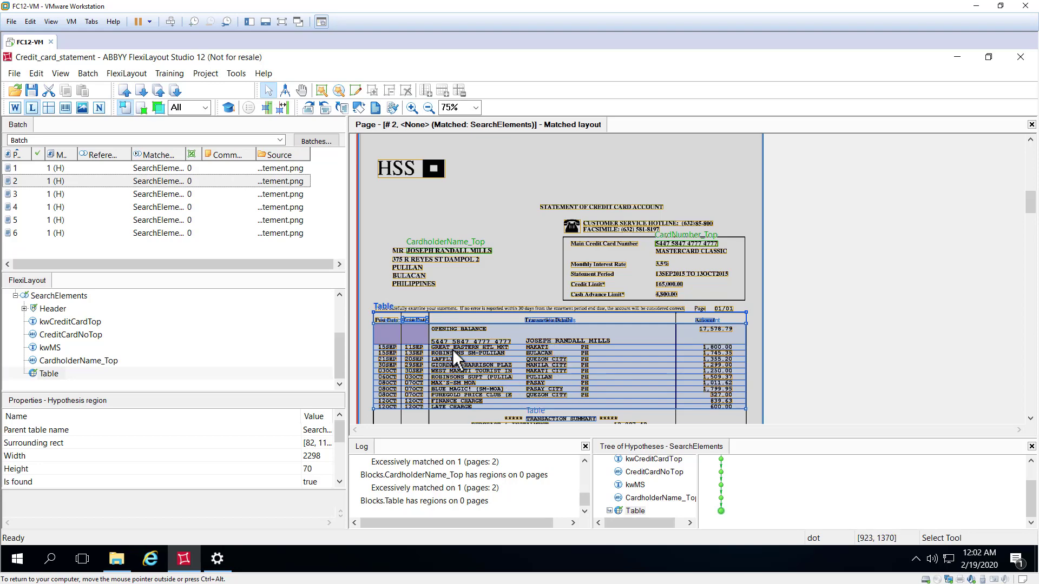
left_click(459, 365)
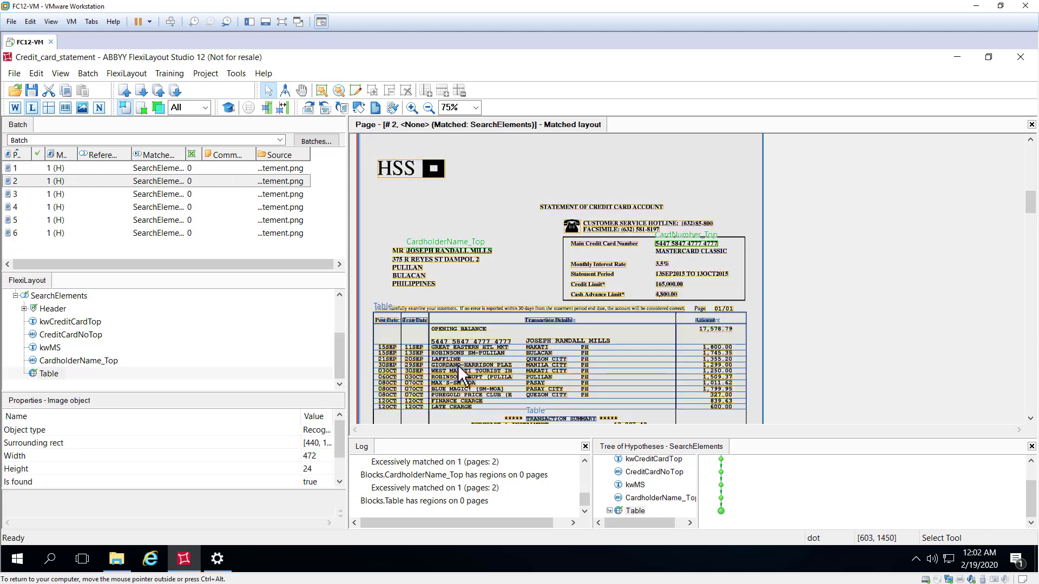